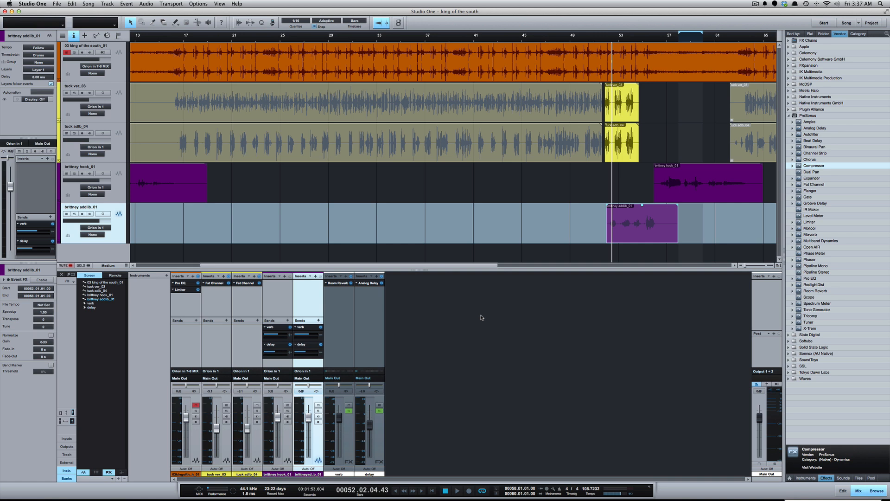
Play the song from bar 51, just before the addlib_01 clip, through the following hook_01 vocal
click(595, 211)
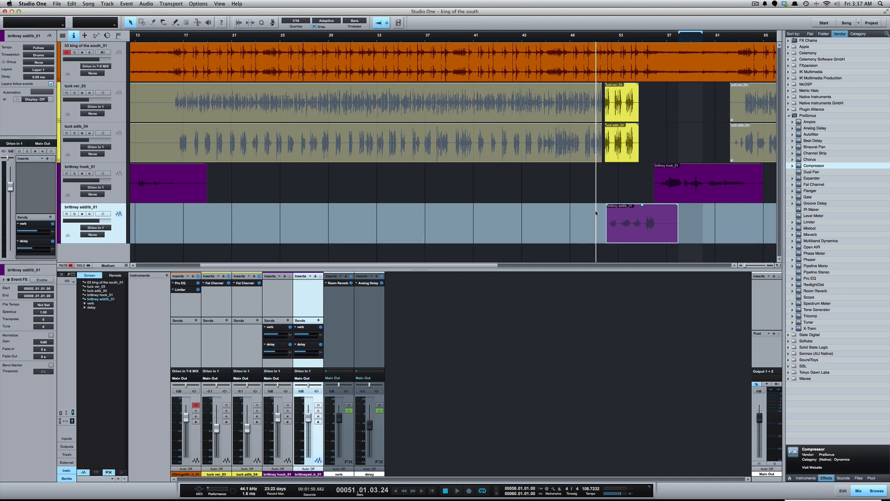
key(space)
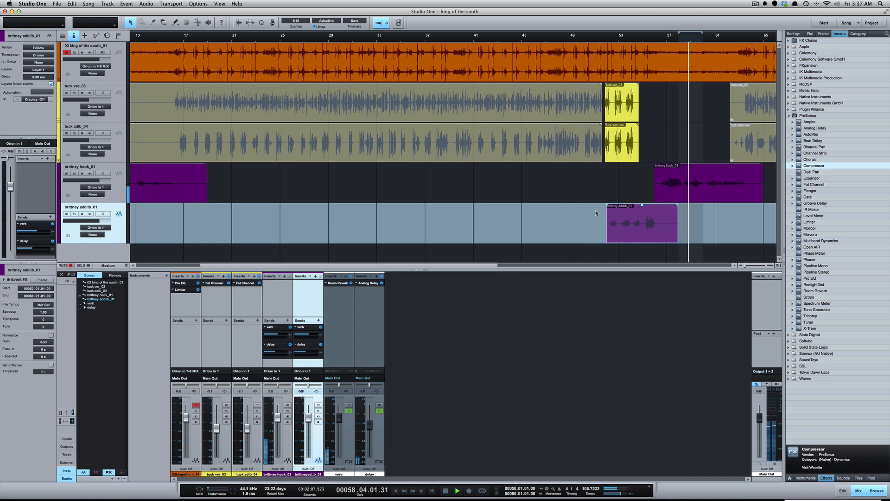
scroll(595, 210, right, 5)
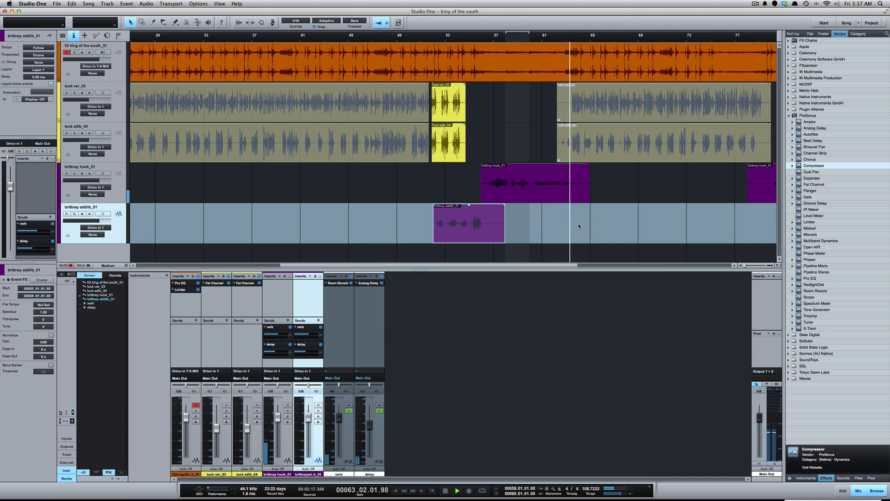
key(space)
Play the final hook_01 vocal clip from bar 79
scroll(585, 223, right, 5)
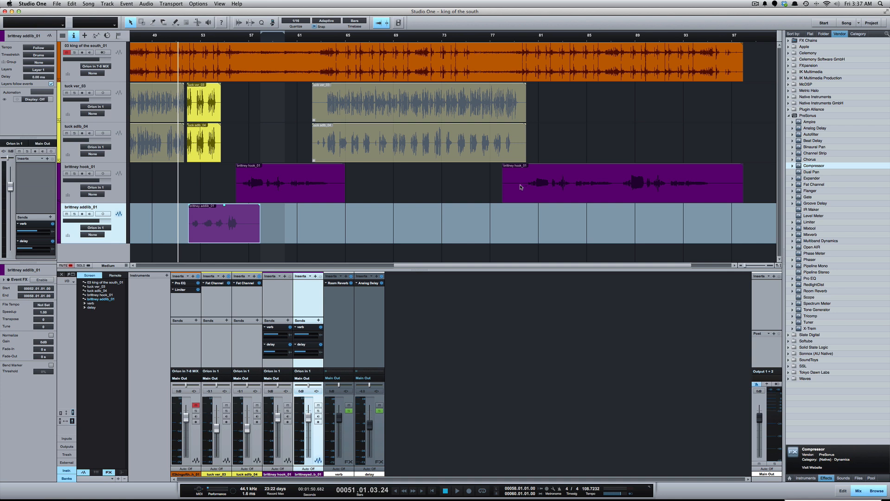
click(520, 184)
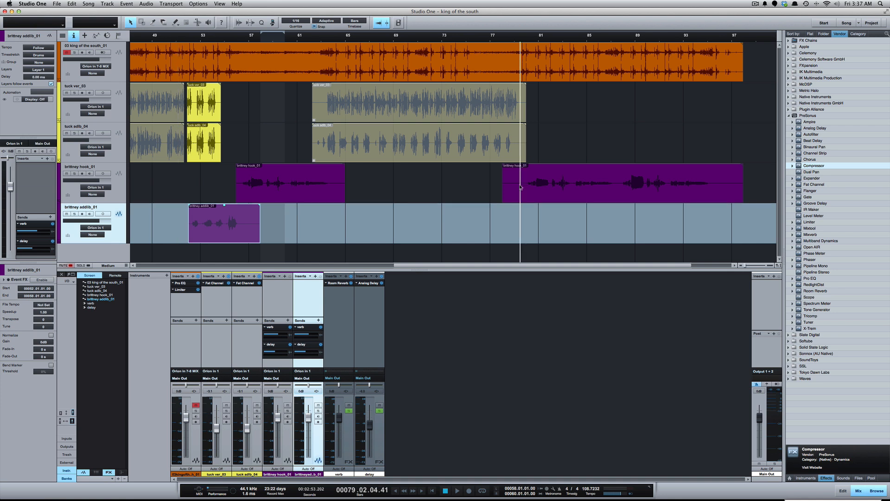
key(space)
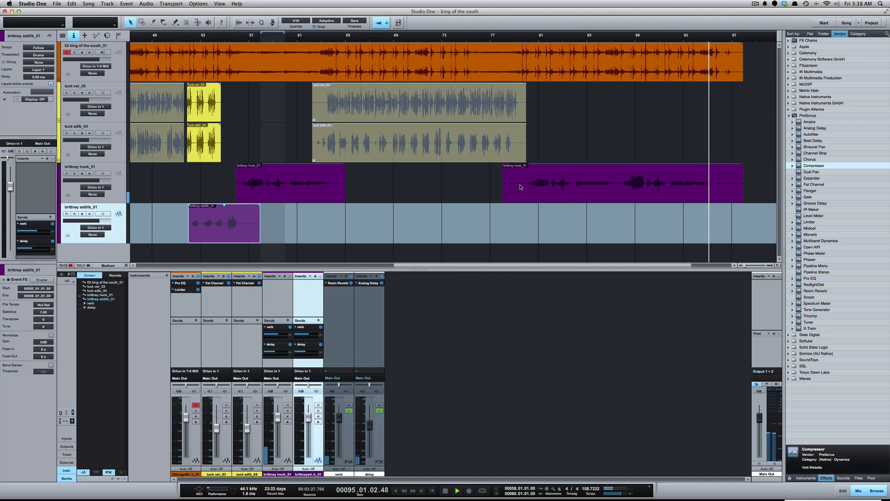
key(space)
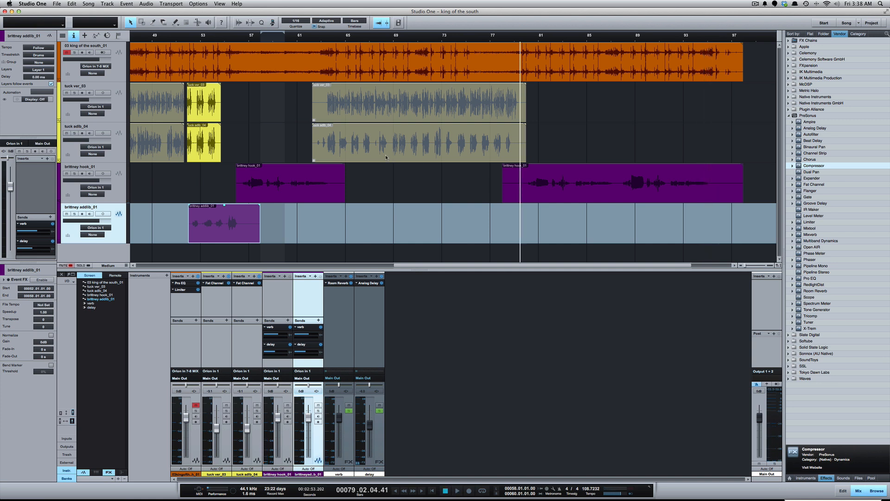
Unmute the king of the south track and play the vocals over the beat from bar 51
click(67, 53)
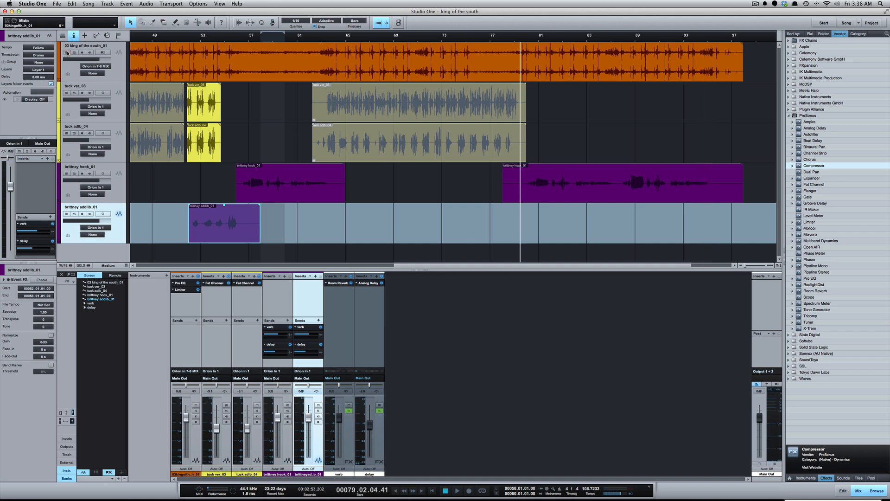
click(185, 200)
key(space)
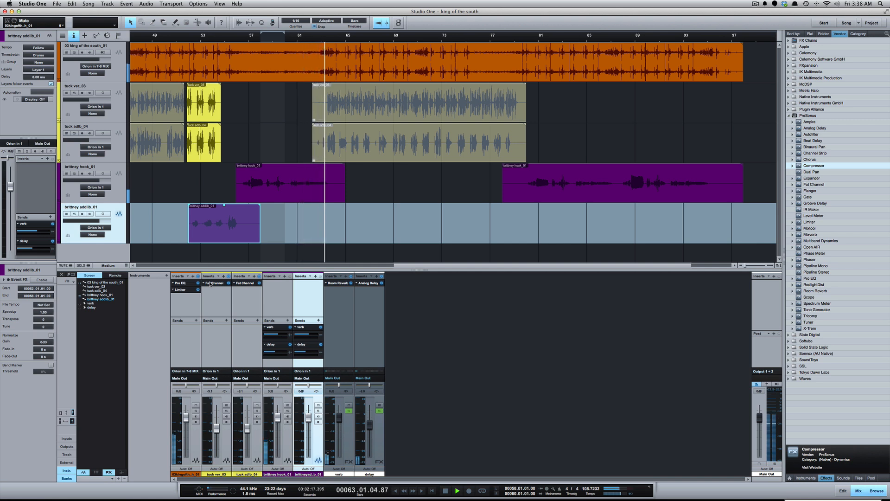
key(space)
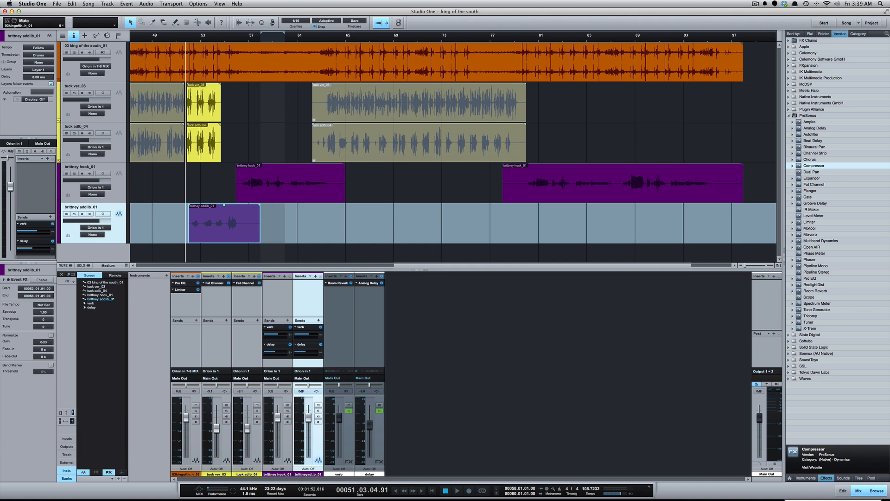
Insert a Pro EQ on the hook_01 vocal channel and copy it to the addlib_01 channel
drag(816, 278, 274, 285)
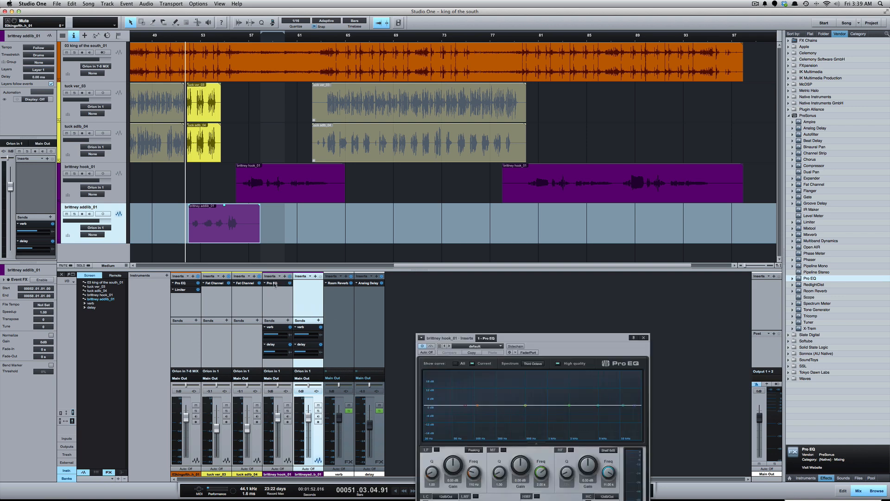
click(276, 284)
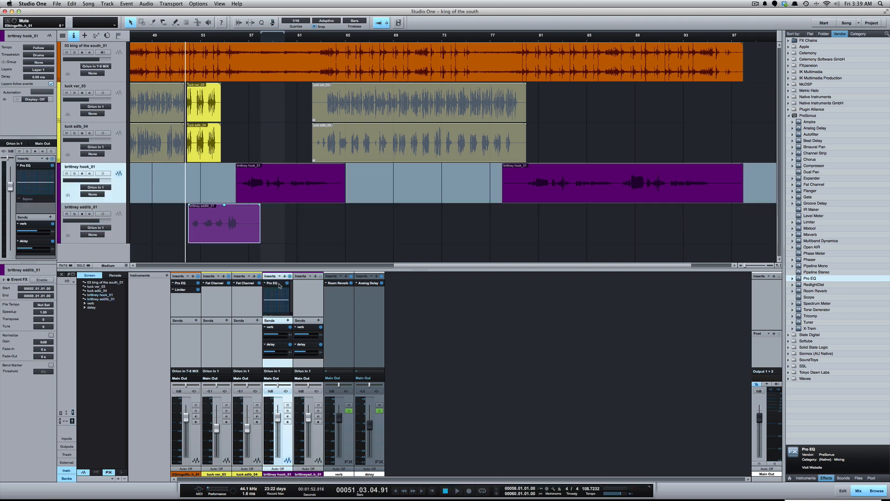
drag(279, 286, 306, 288)
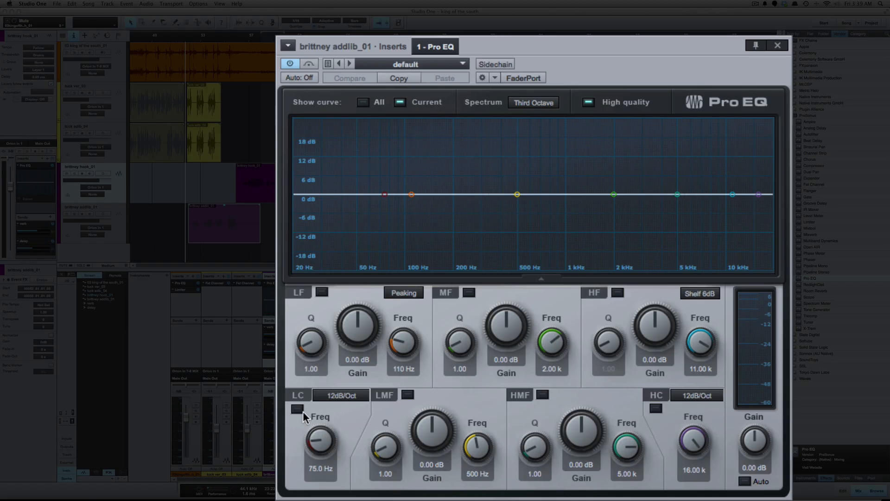
Try the low cut on the addlib_01 Pro EQ, then play the vocal with it off to examine its spectrum
click(428, 399)
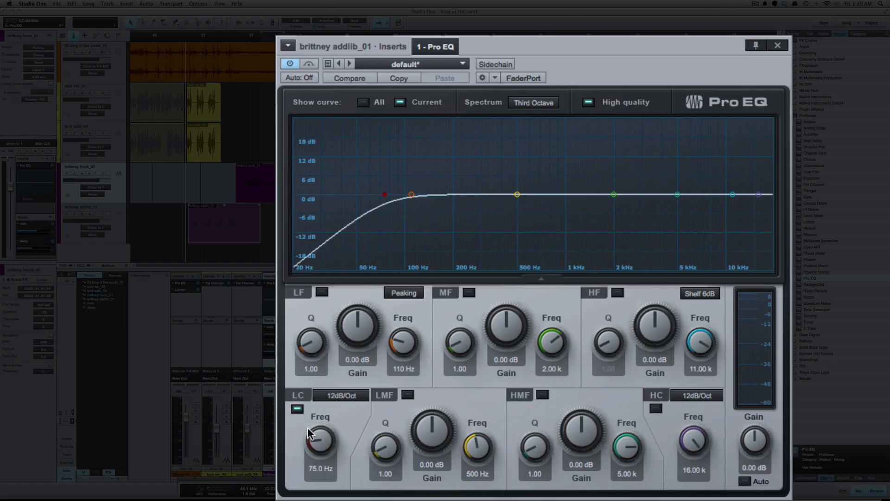
click(297, 409)
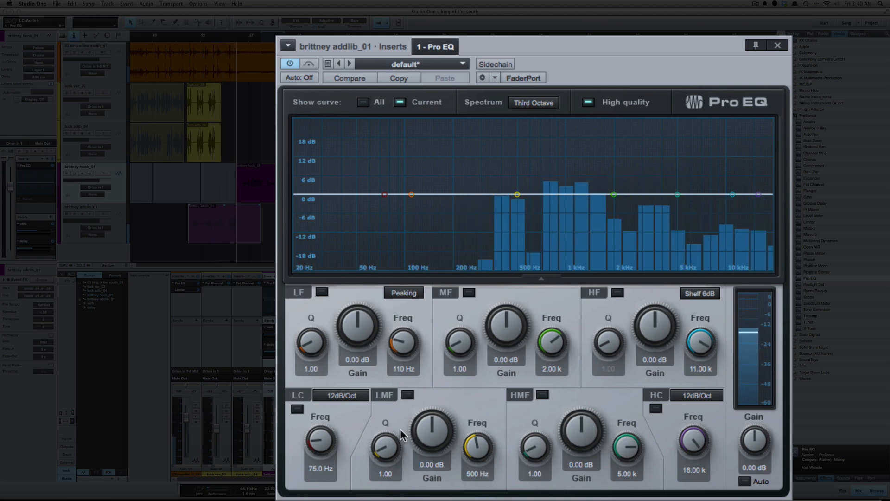
key(space)
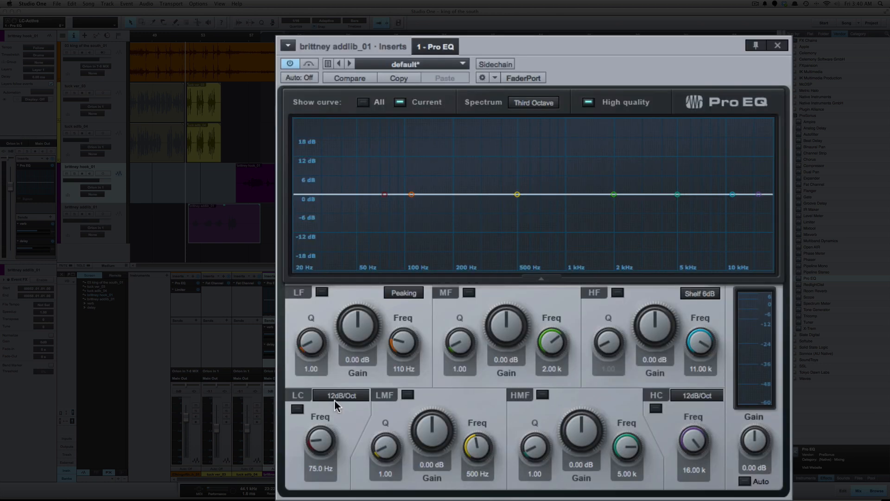
key(space)
Enable the low cut on the addlib_01 Pro EQ with a 24dB/Oct slope at 95.5 Hz, checking it during playback
click(297, 407)
click(335, 395)
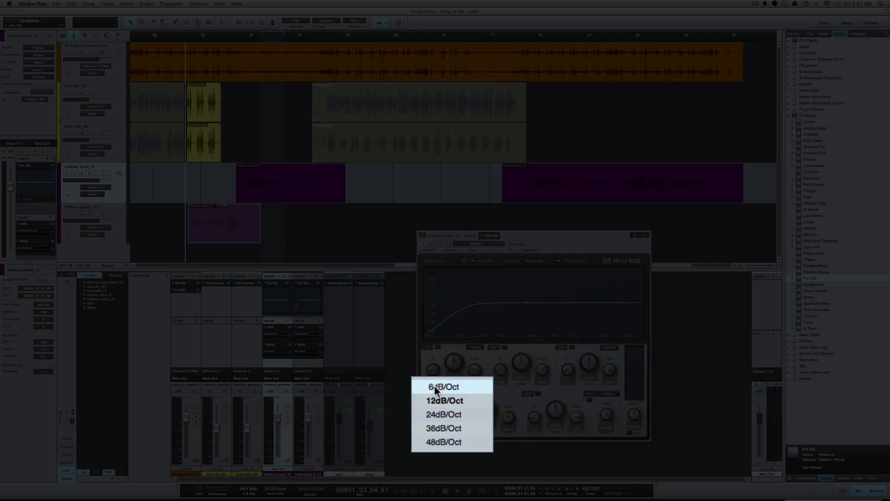
click(435, 380)
drag(318, 449, 319, 442)
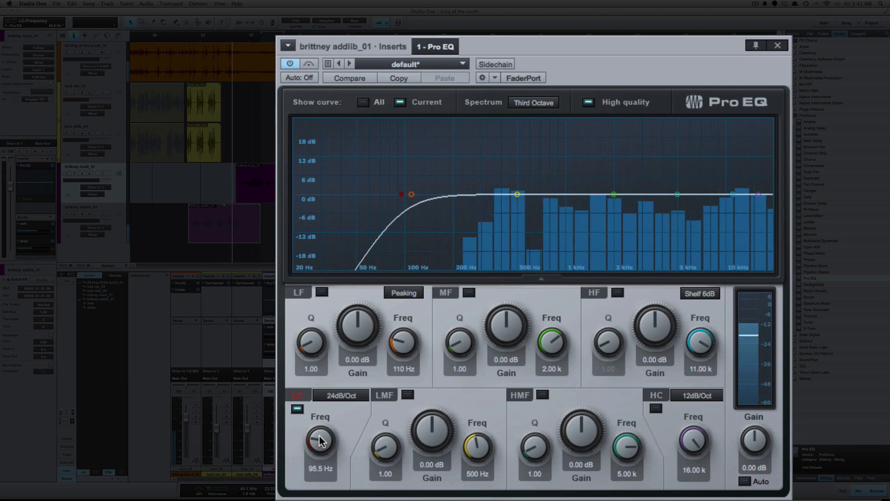
key(space)
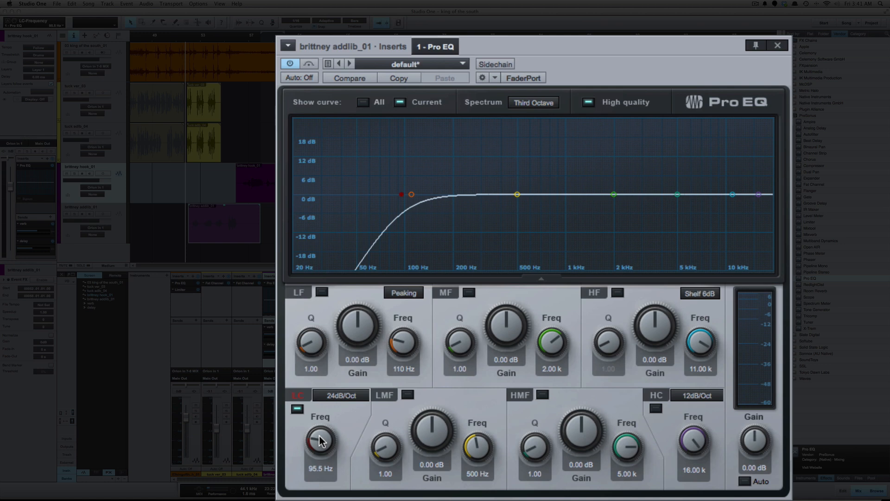
Copy the addlib_01 EQ settings into the hook_01 channel's Pro EQ and close the plug-in
click(398, 80)
click(272, 283)
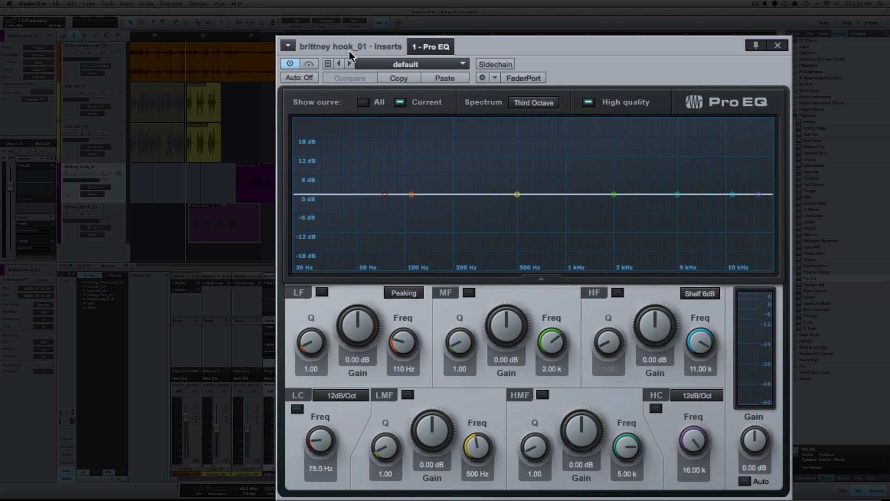
click(444, 78)
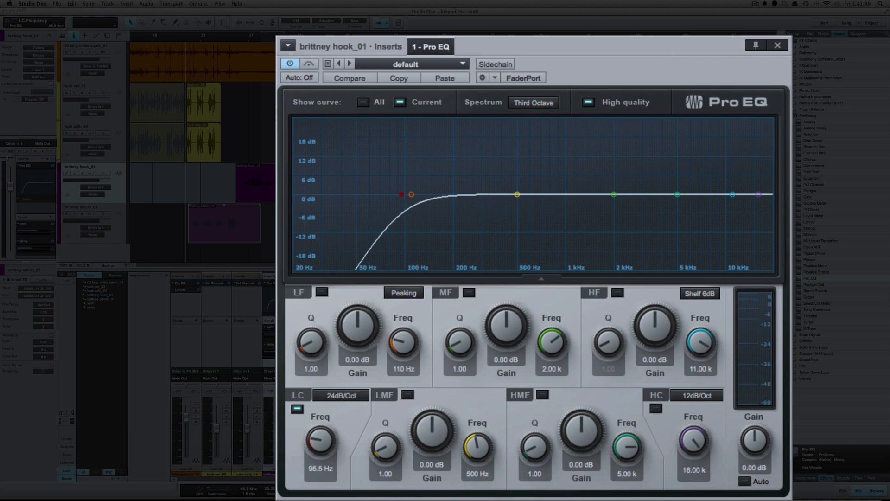
click(779, 46)
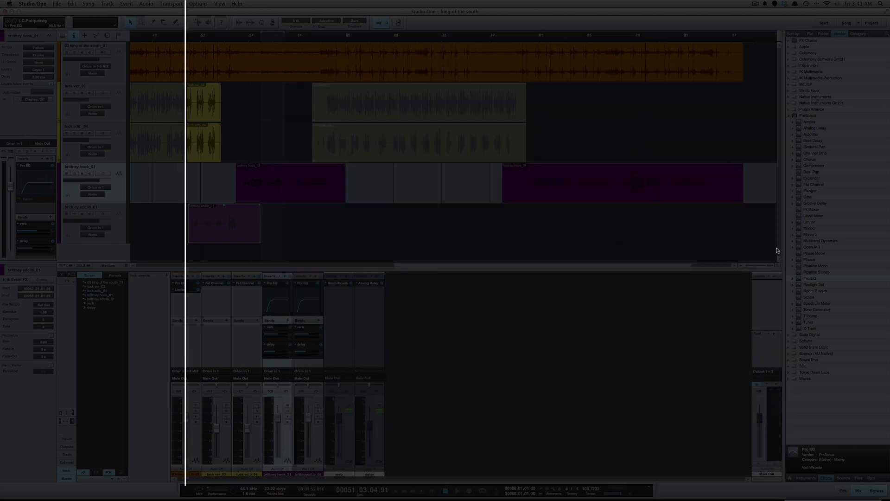
Insert a Compressor after the Pro EQ on the hook_01 channel, copy it to the addlib_01 channel and open the copy
drag(812, 166, 278, 321)
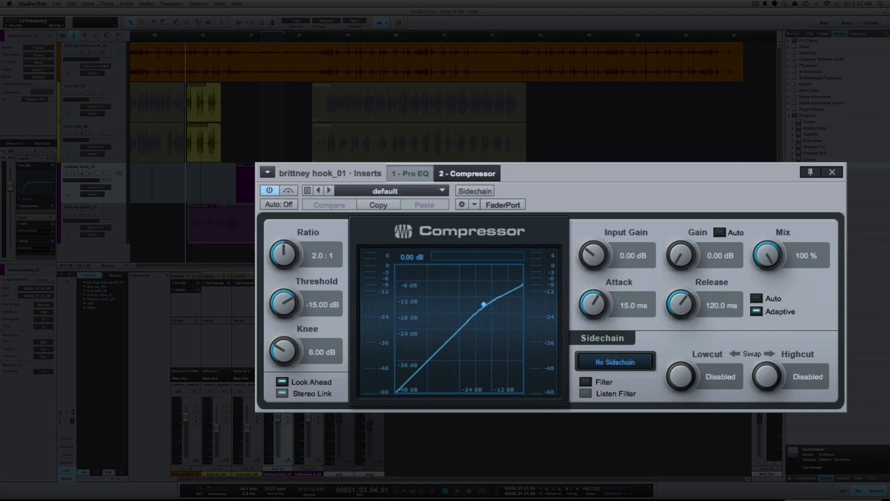
right_click(270, 290)
click(270, 290)
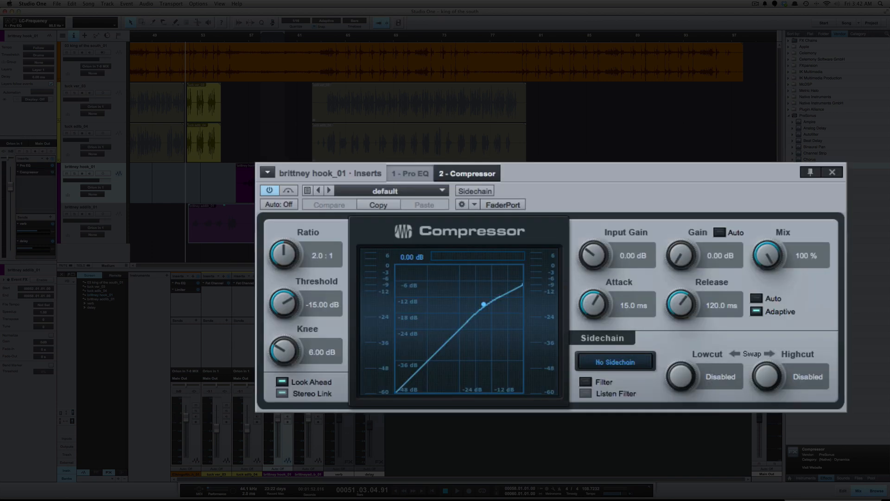
right_click(297, 278)
click(308, 289)
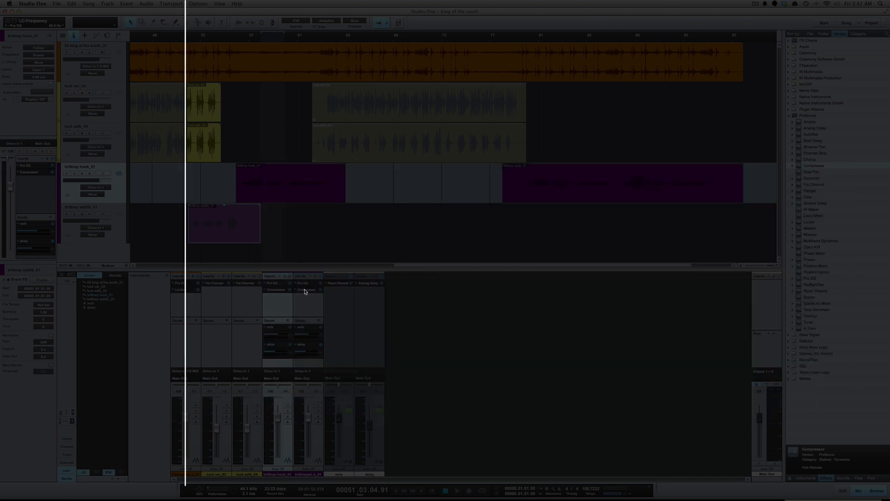
click(306, 292)
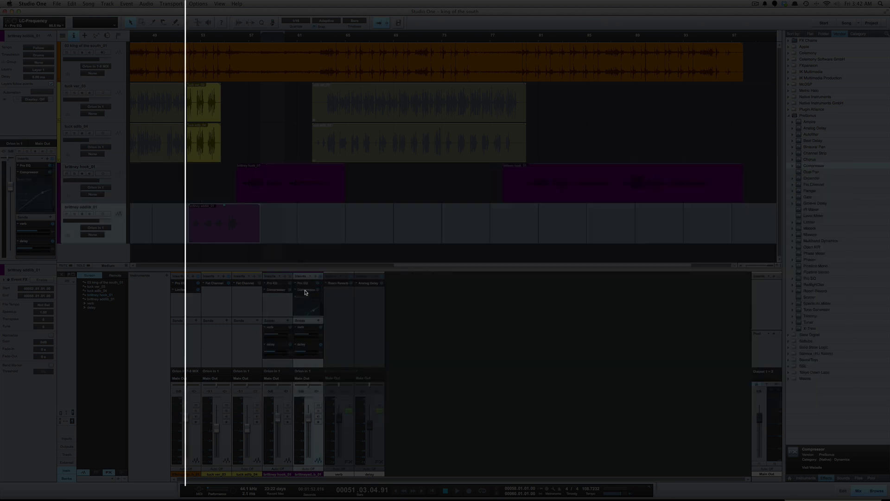
double_click(306, 291)
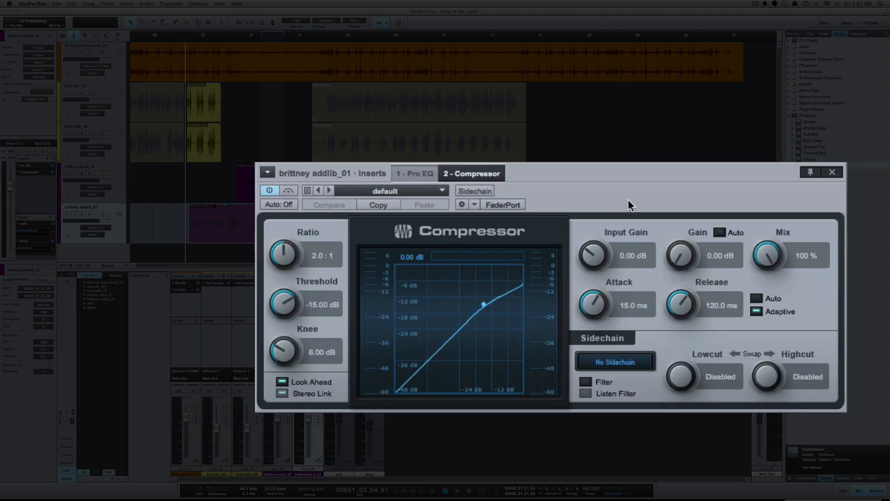
drag(628, 199, 640, 256)
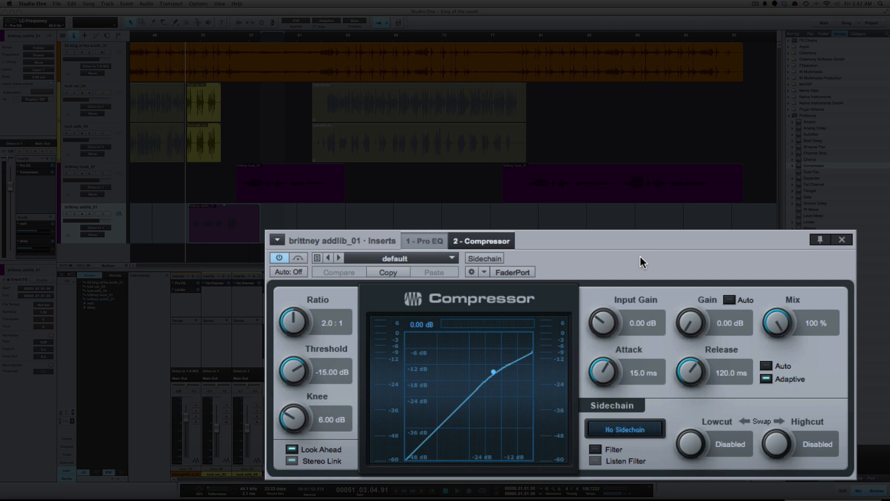
Solo the hook_01 vocal track and play it from bar 57 with its Compressor open
key(z)
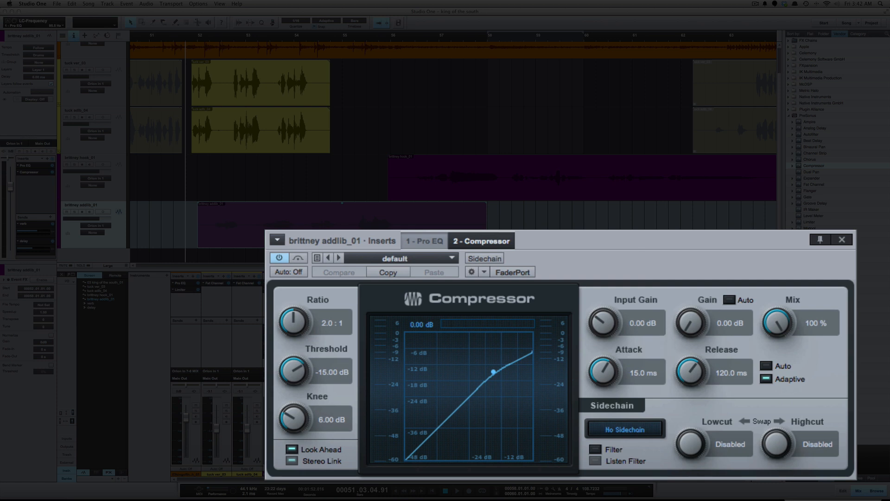
scroll(349, 172, right, 5)
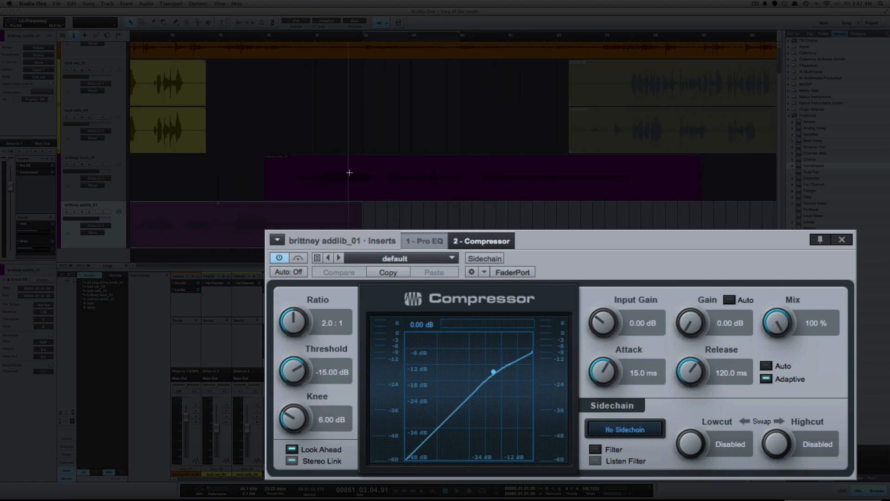
key(space)
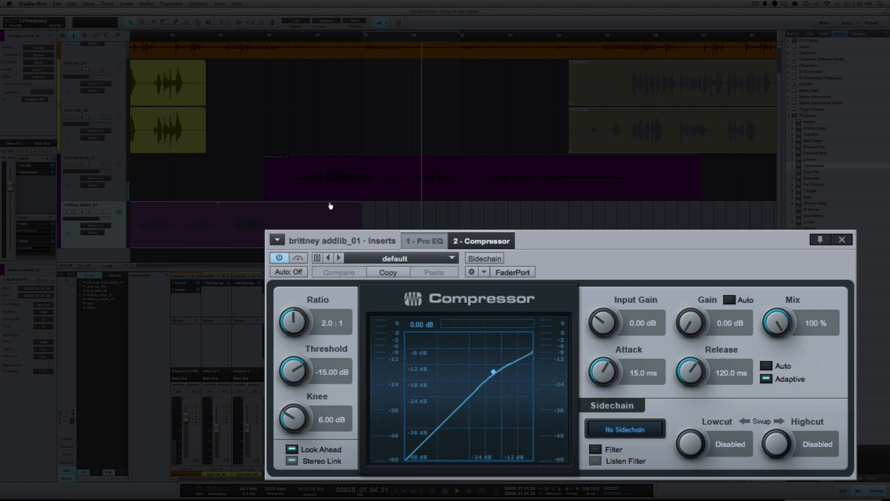
key(Up)
key(space)
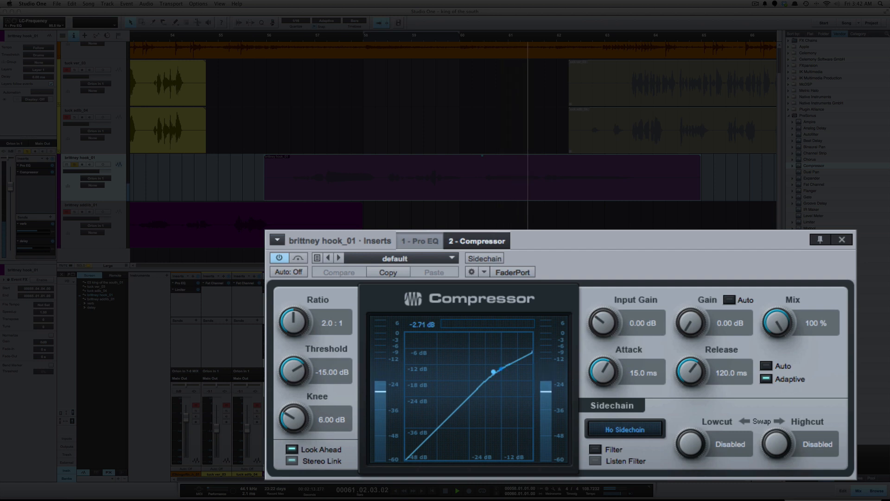
scroll(452, 135, up, 1)
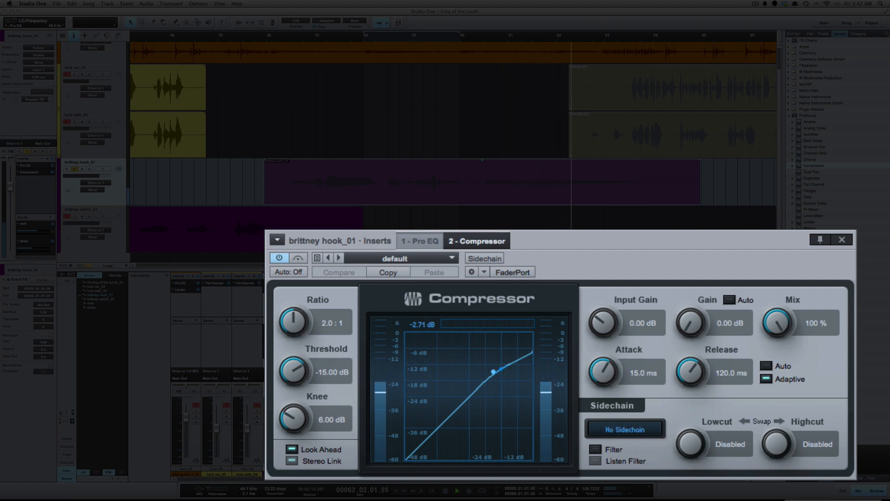
key(space)
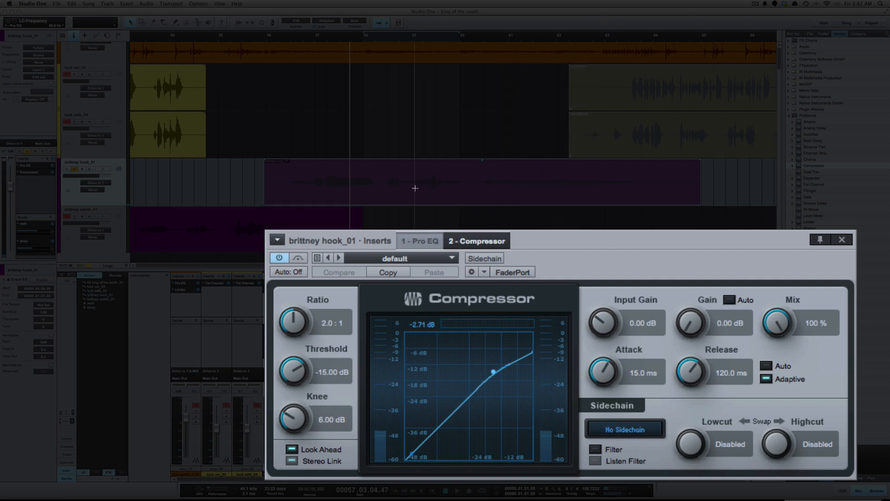
Play the hook_01 vocal from bar 57 and select the short section just after bar 59 to examine it
key(shift+e)
key(shift+e)
key(e)
key(e)
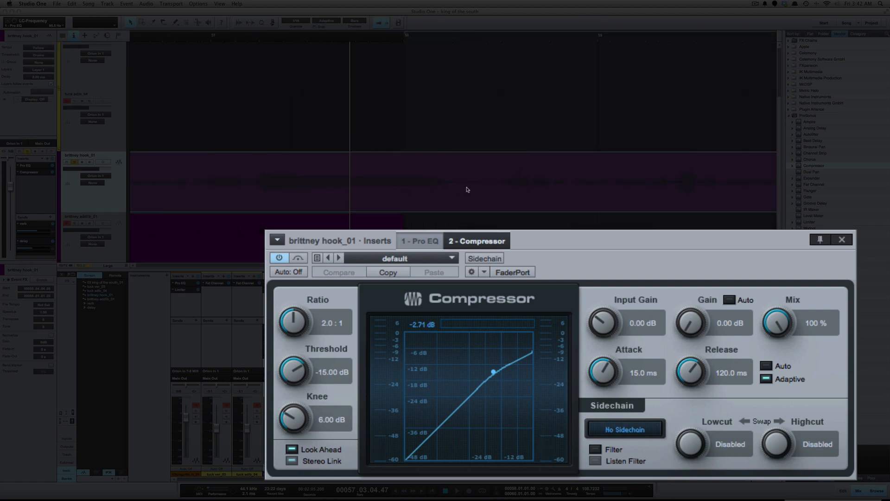
scroll(467, 189, right, 3)
key(space)
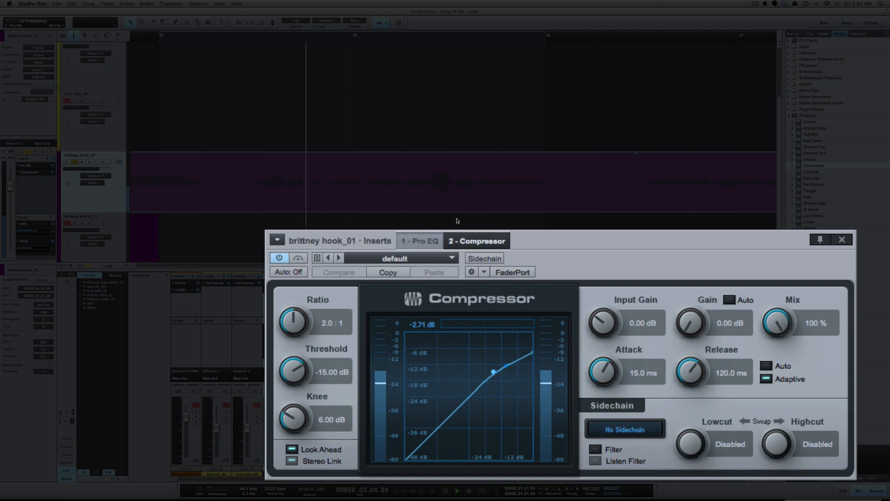
key(space)
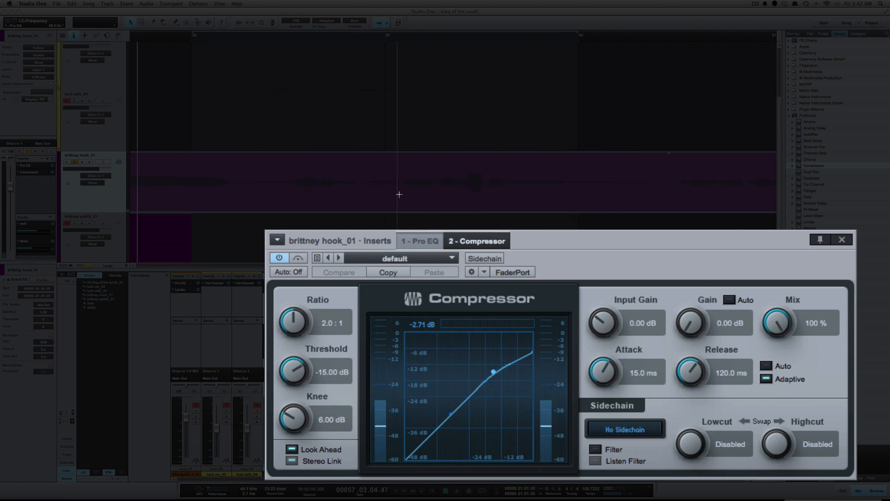
drag(399, 194, 431, 199)
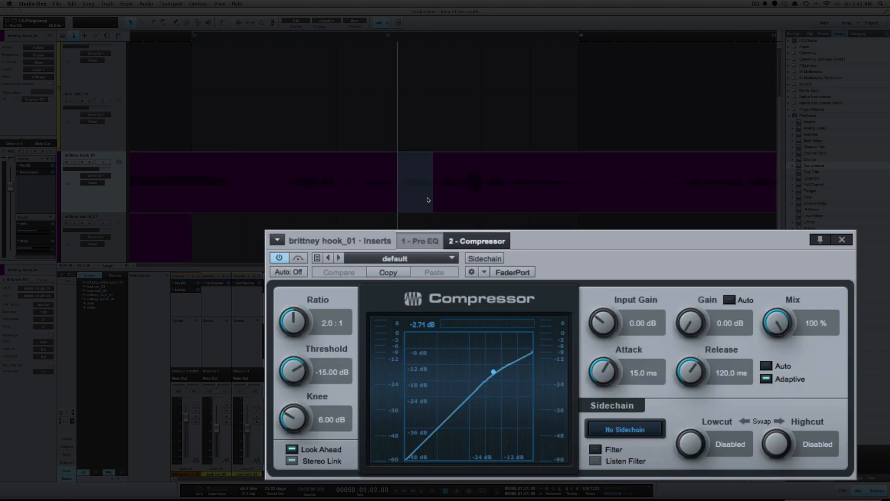
drag(276, 185, 600, 200)
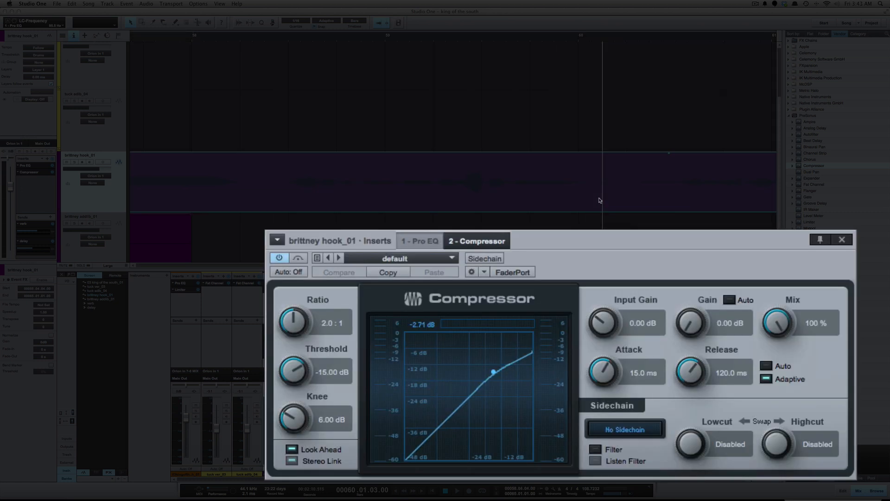
Set the hook_01 Compressor to a 12.1:1 ratio, -31.32 dB threshold, 3.21 dB knee and 3.10 ms attack
drag(733, 259, 728, 240)
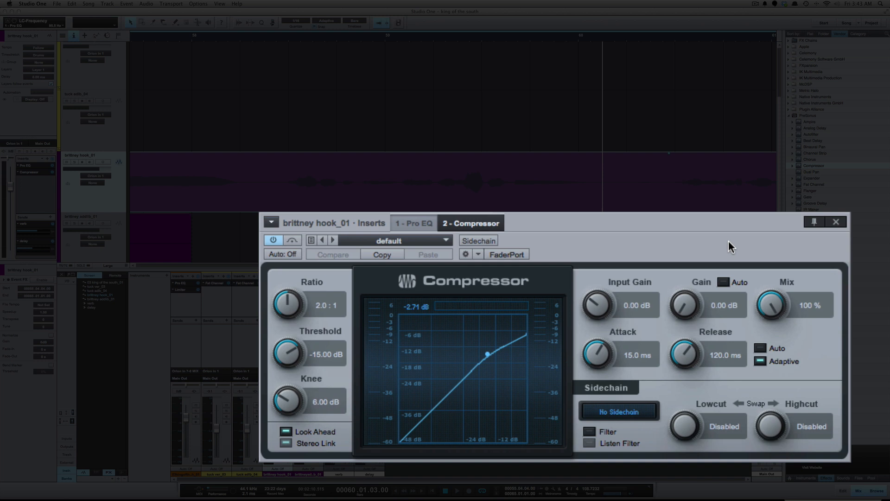
drag(728, 241, 741, 246)
mouse_move(296, 308)
mouse_down()
mouse_move(296, 288)
mouse_move(294, 314)
mouse_move(290, 300)
mouse_up()
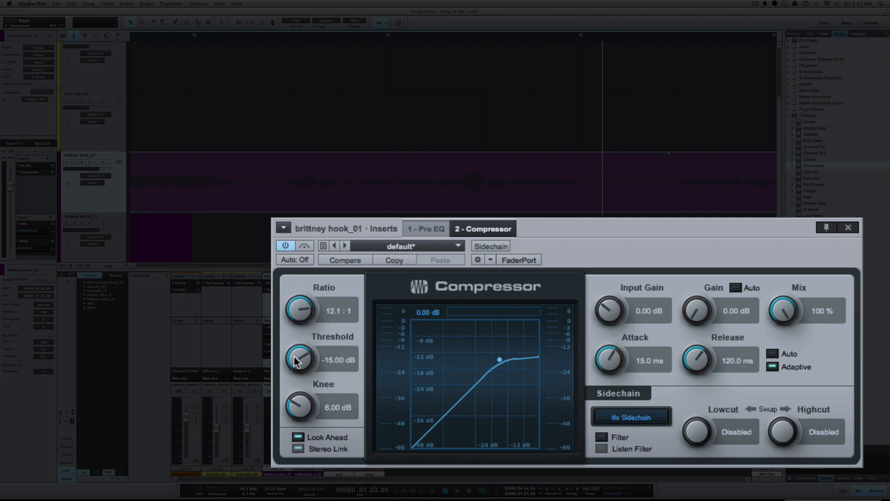
drag(294, 359, 283, 398)
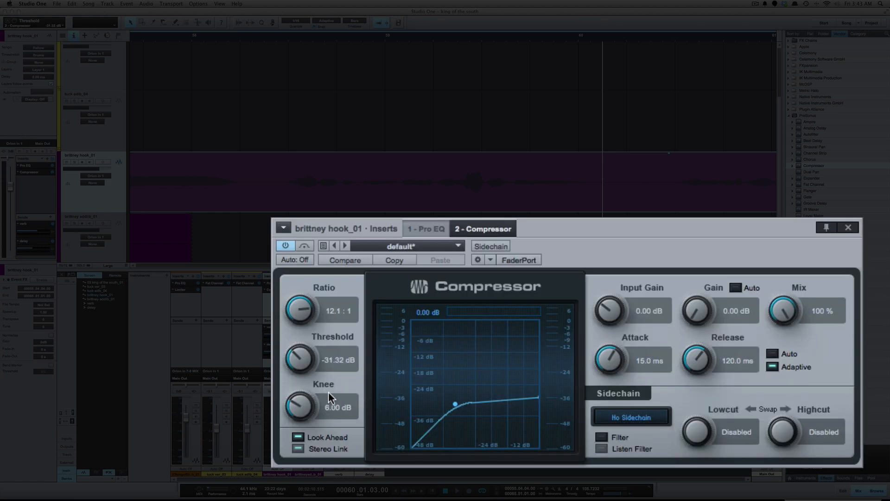
drag(302, 407, 295, 419)
drag(611, 363, 601, 394)
Enable the Compressor's internal sidechain filter and set its lowcut to 5.31 kHz
click(602, 438)
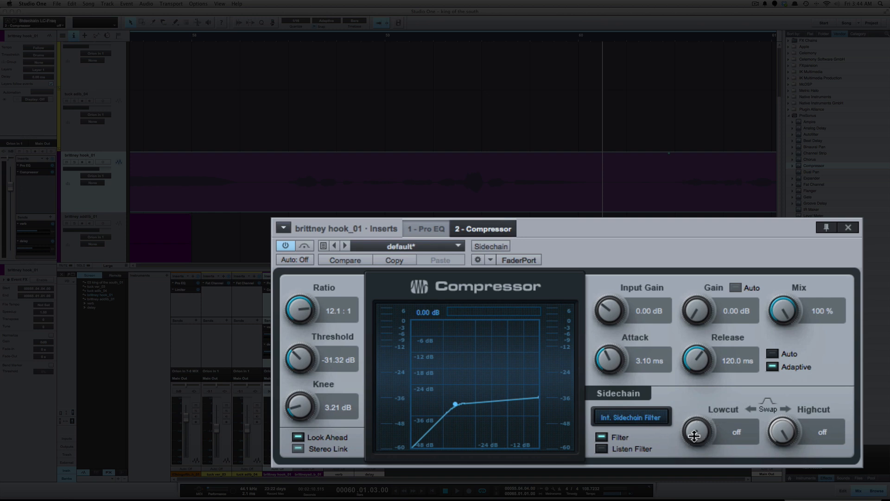
drag(694, 434, 684, 384)
drag(696, 436, 693, 400)
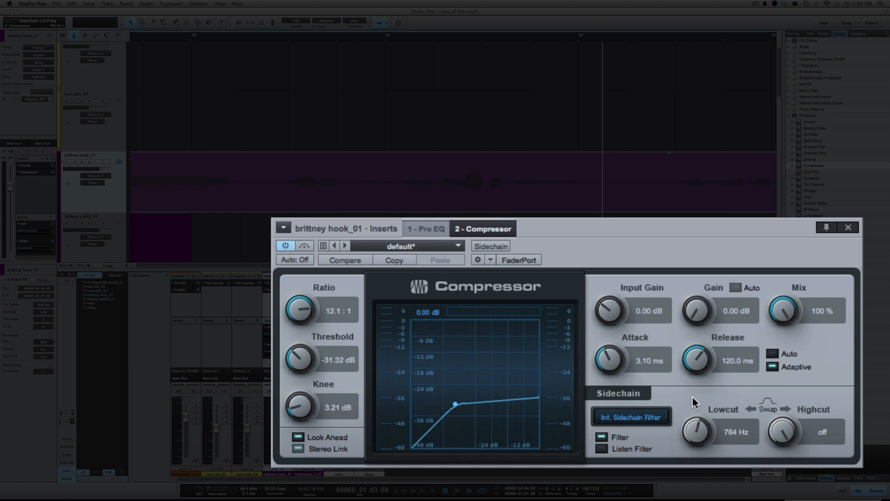
drag(699, 439, 694, 387)
key(w)
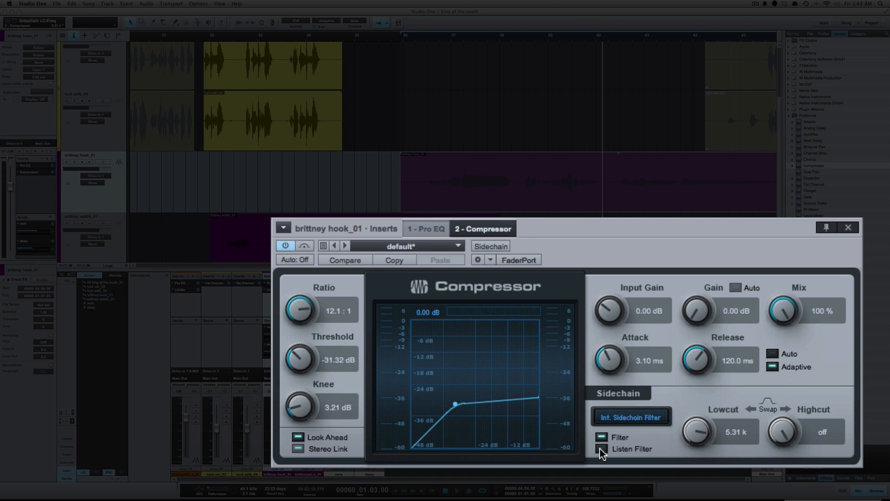
Turn on Listen Filter and audition the filtered hook_01 signal, restarting playback from around bar 58
click(602, 449)
key(space)
key(space)
scroll(420, 195, up, 2)
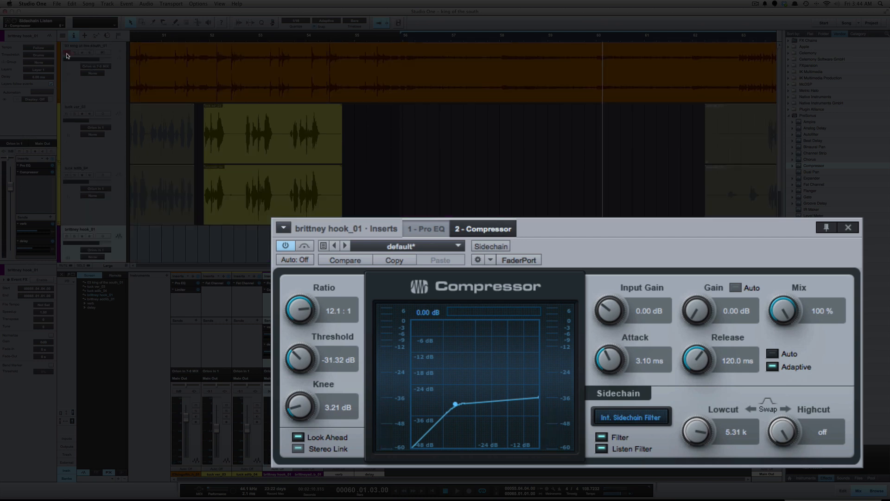
scroll(479, 185, down, 3)
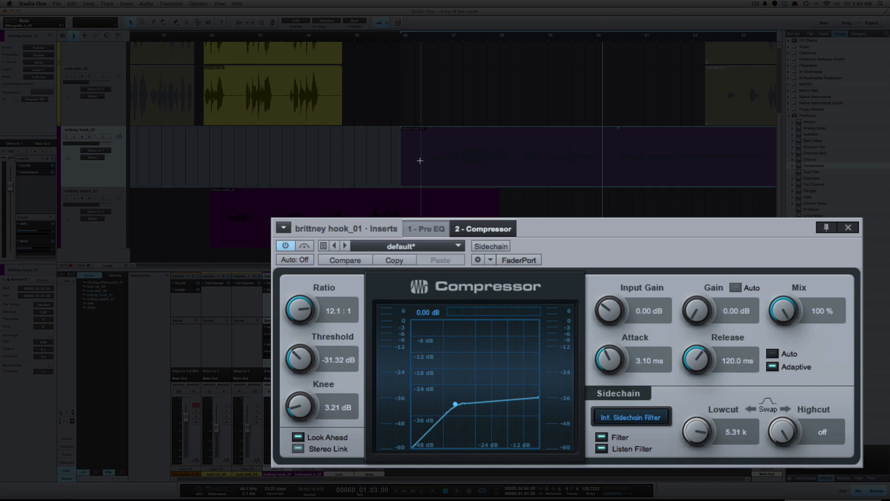
key(space)
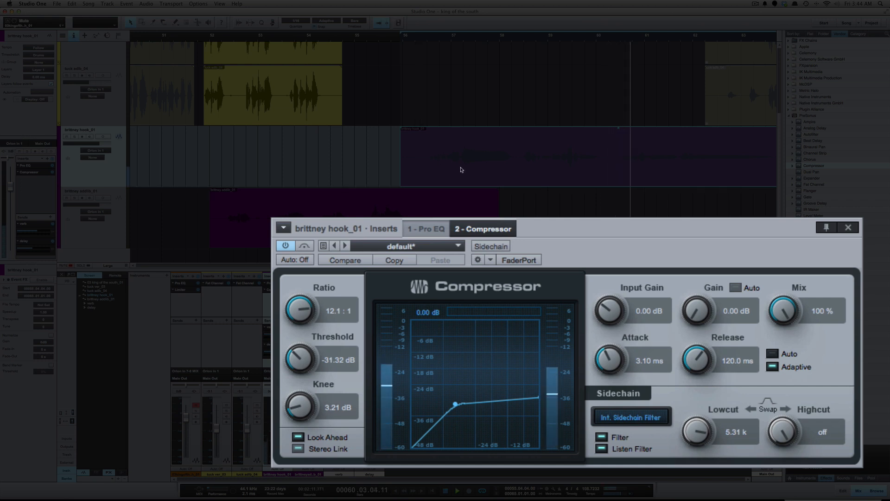
scroll(477, 158, right, 1)
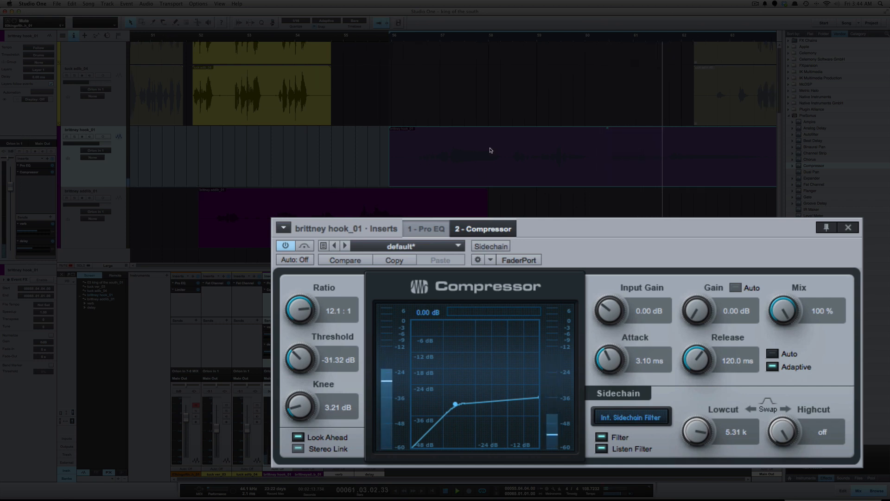
click(491, 150)
scroll(696, 104, right, 2)
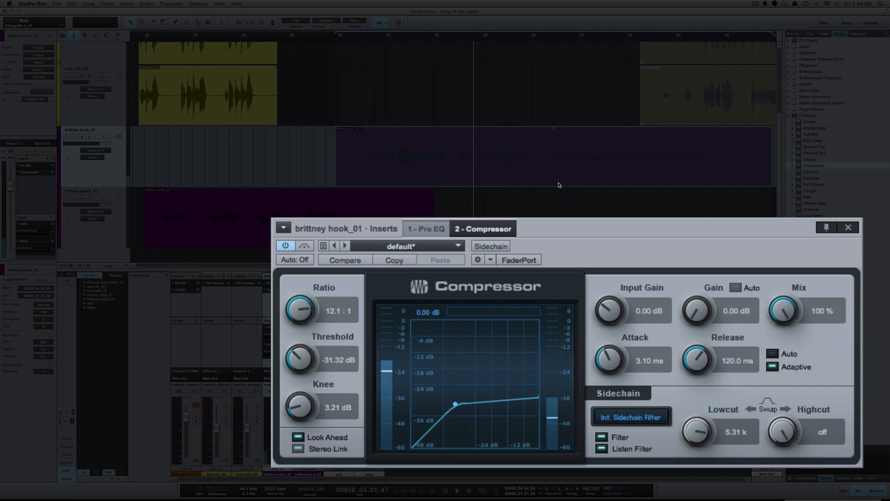
Try the sidechain lowcut at 6.28 kHz during playback from bar 58, and bring it down to 5.49 kHz
key(e)
key(e)
key(e)
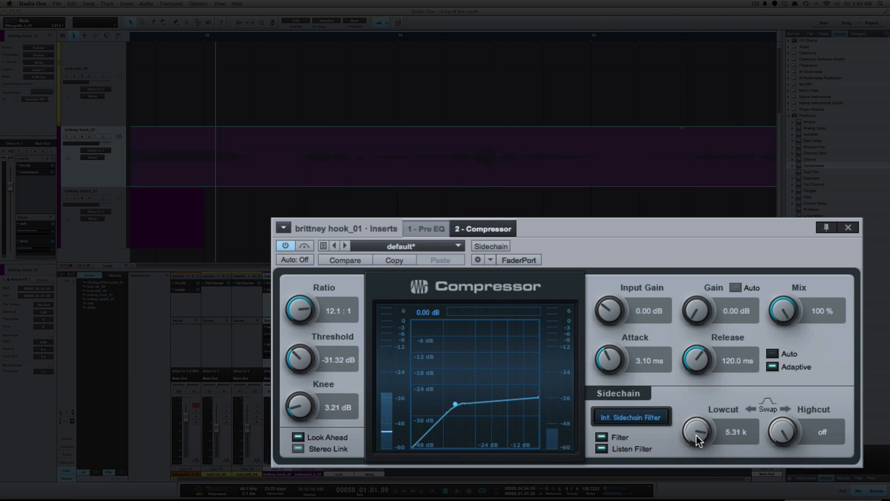
scroll(696, 435, up, 5)
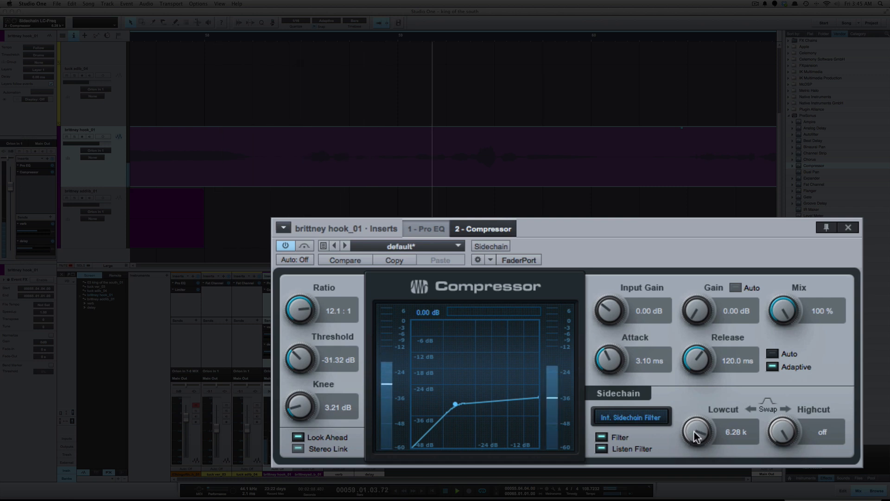
scroll(693, 434, down, 4)
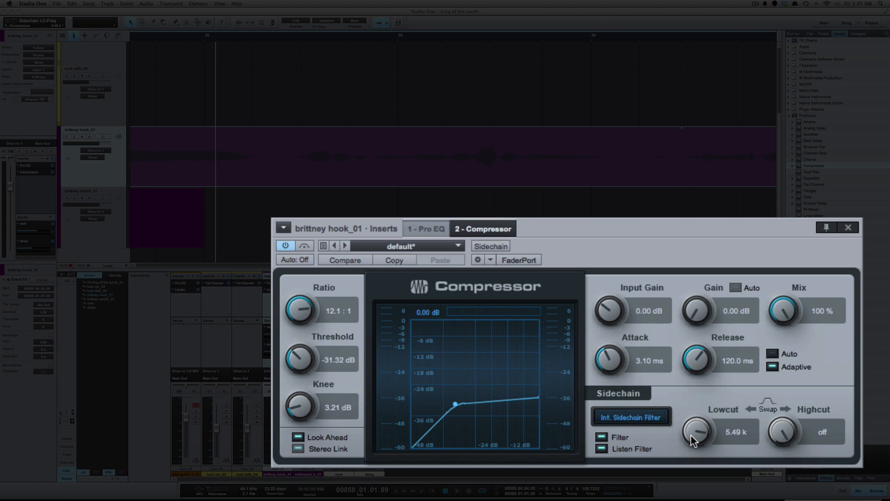
Sweep the sidechain lowcut up to 8.77 kHz and back to 5.90 kHz, checking it with playback
key(space)
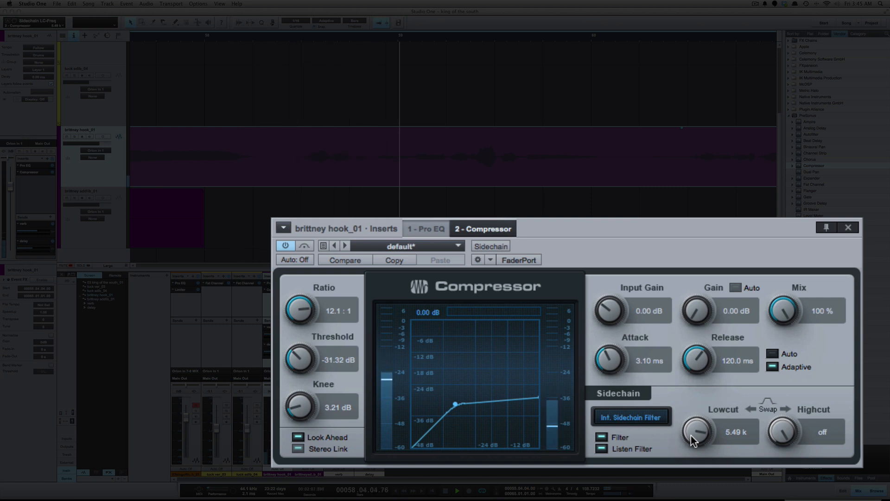
drag(691, 436, 692, 425)
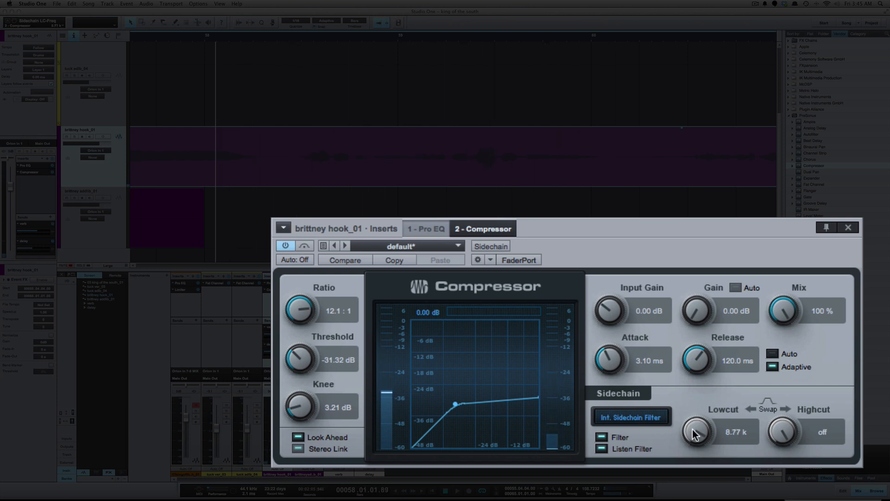
drag(696, 433, 692, 436)
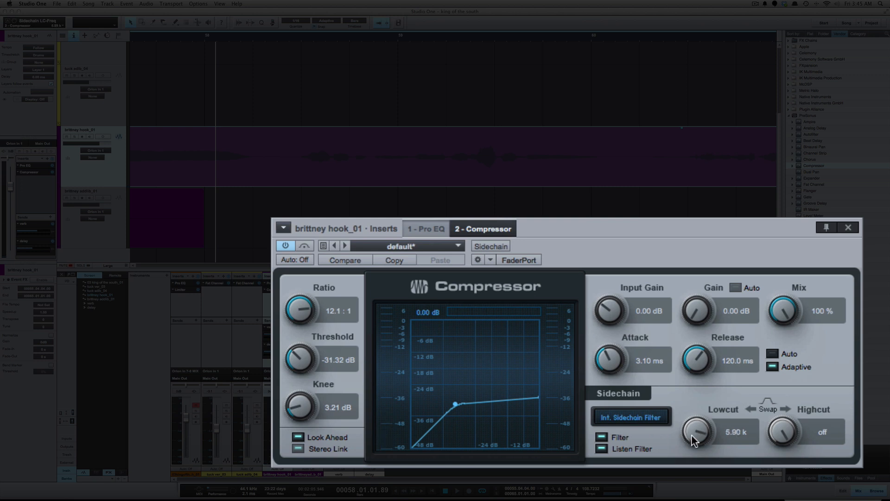
key(space)
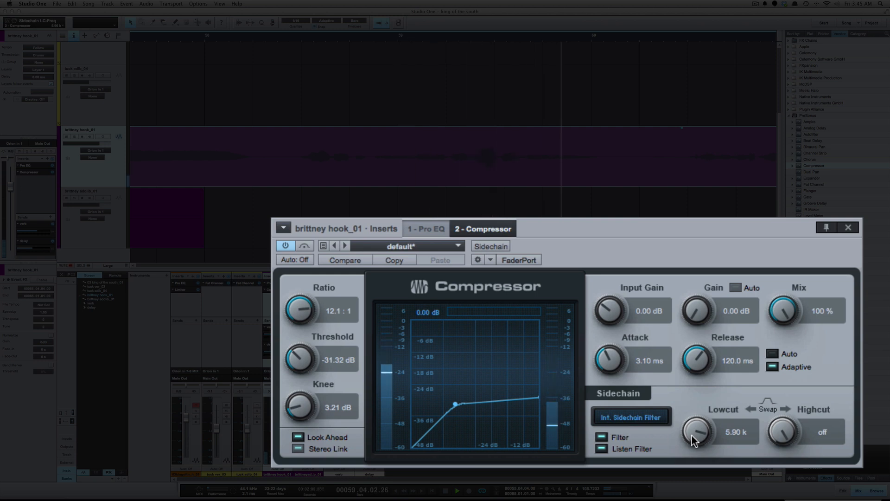
key(space)
Settle the sidechain lowcut at 5.03 kHz, comparing it with 3.60 kHz during playback
drag(691, 434, 686, 463)
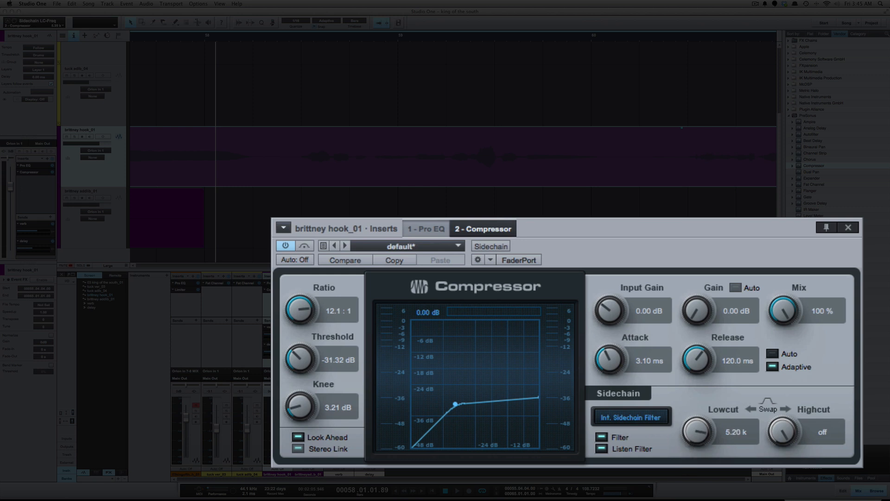
key(space)
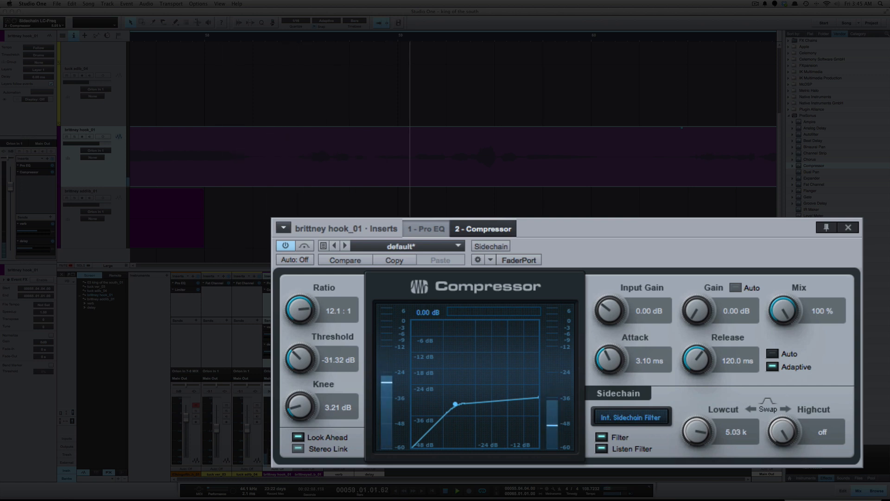
drag(700, 431, 695, 441)
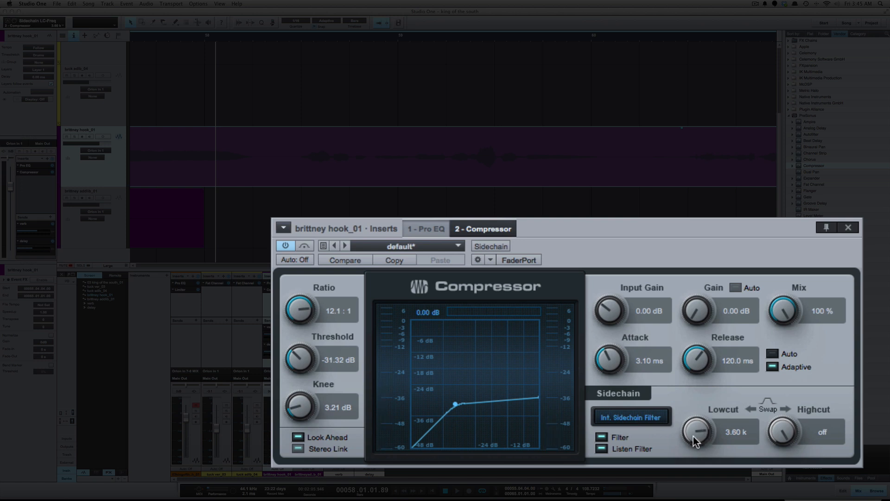
drag(685, 436, 687, 431)
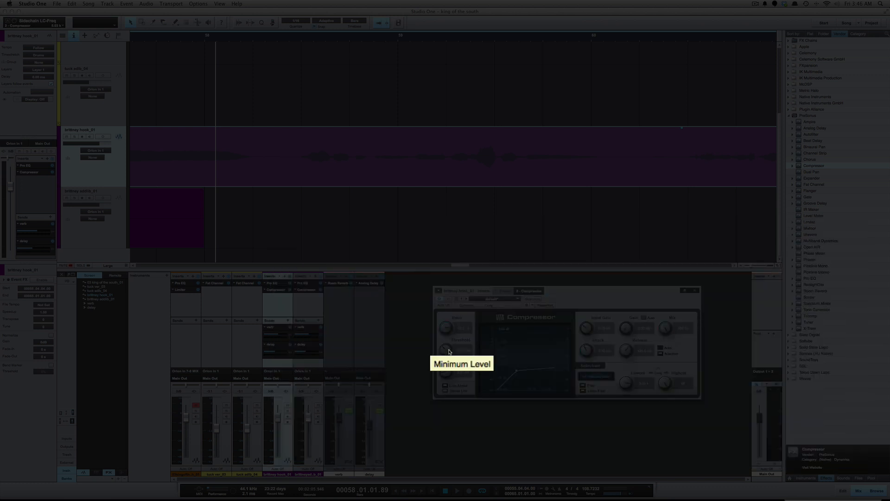
Lower the Compressor threshold to -33.24 dB during playback and turn off Listen Filter
key(space)
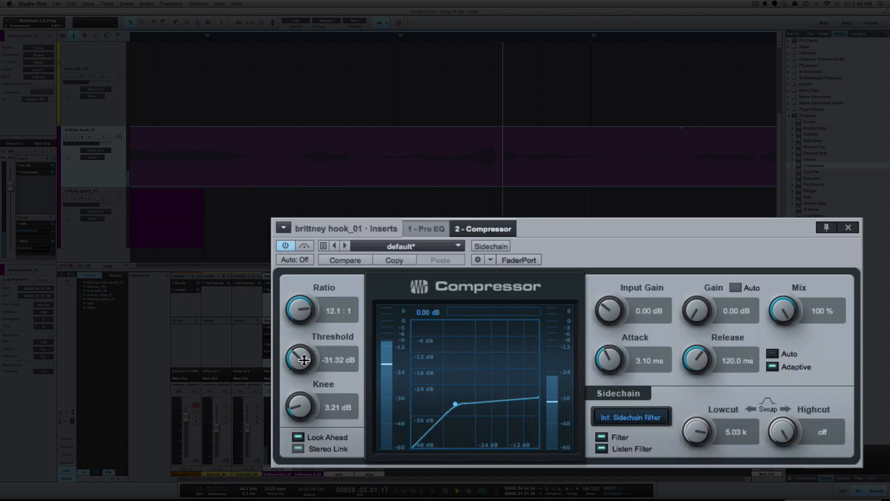
drag(448, 352, 448, 354)
drag(304, 361, 303, 364)
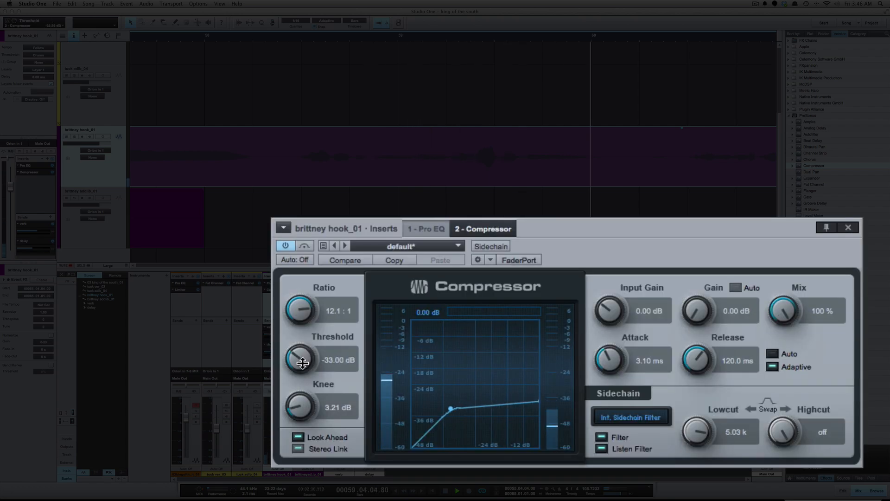
click(601, 448)
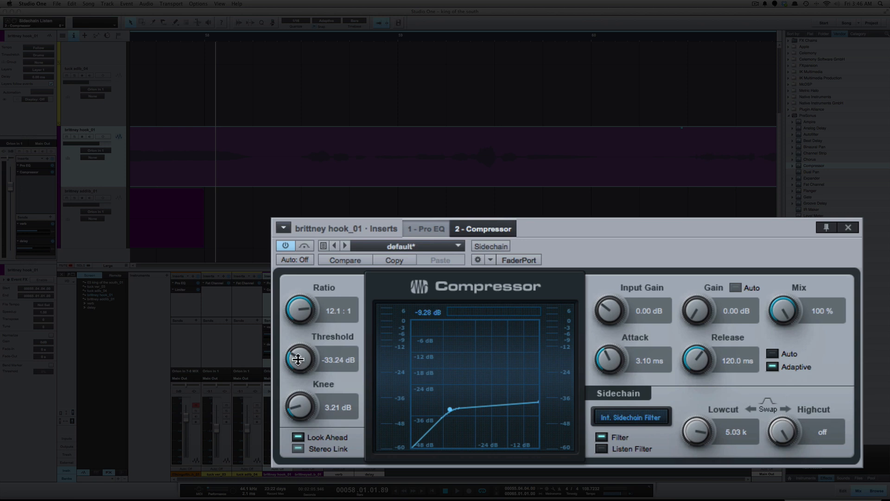
Raise the Compressor threshold to -29.16 dB, refine it to -30.36 dB and check the hook_01 vocal with playback
drag(299, 364, 298, 347)
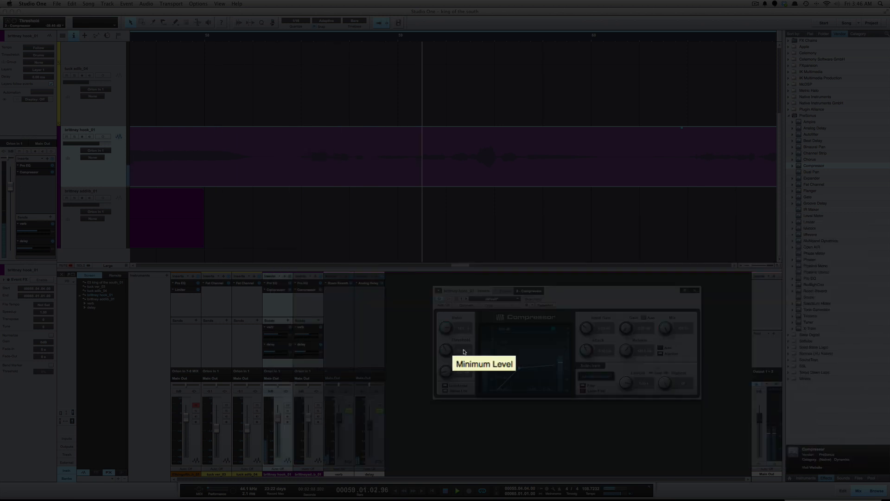
key(space)
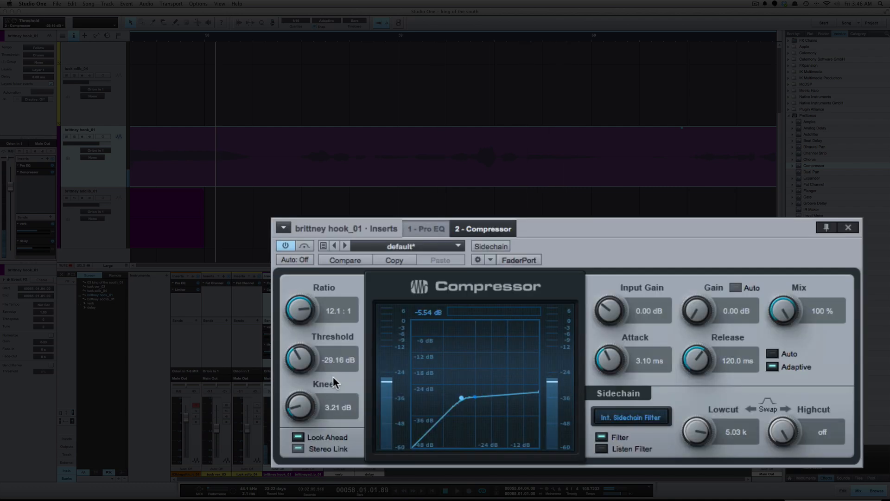
drag(299, 358, 302, 366)
key(space)
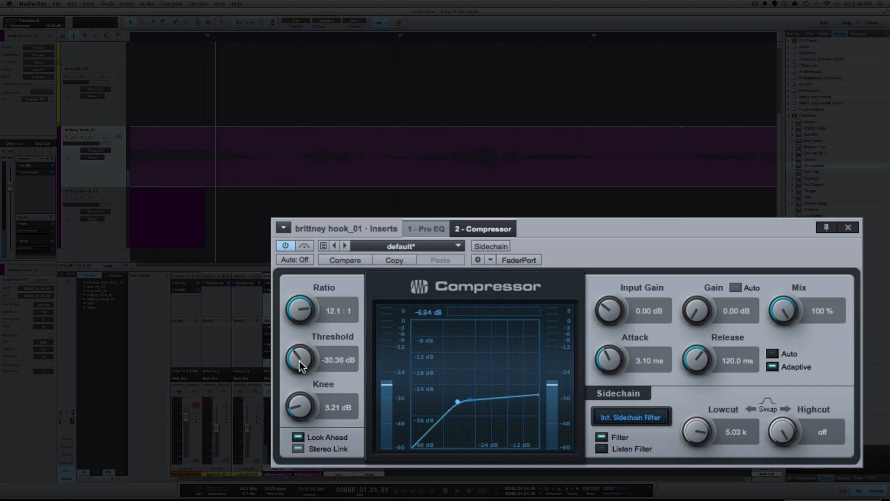
key(space)
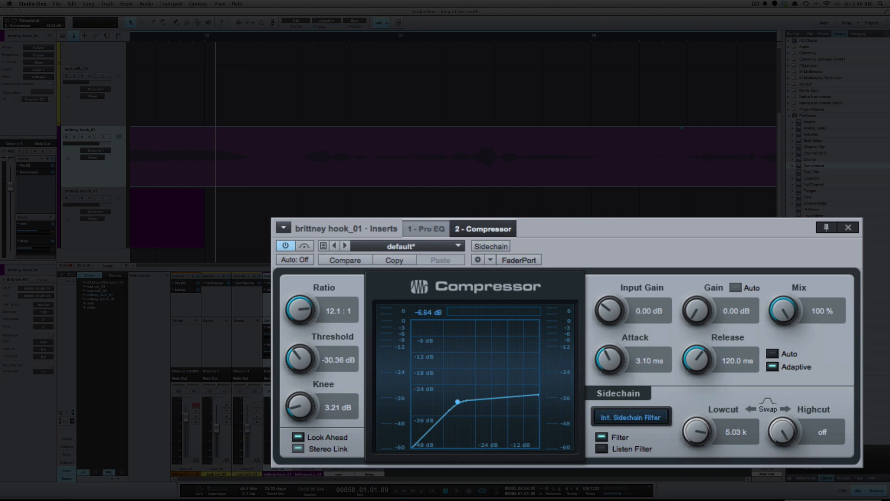
Copy the Compressor settings of the hook_01 vocal, reopen the plug-in to review them and close it
click(402, 258)
double_click(279, 291)
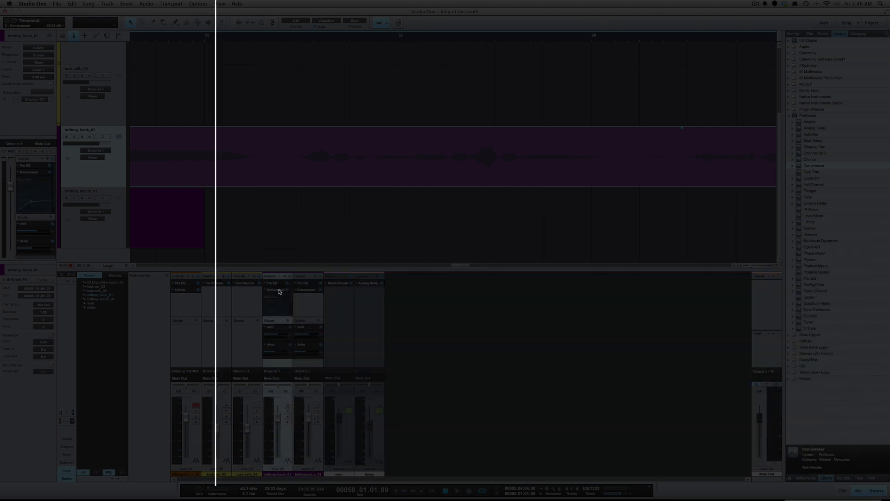
double_click(279, 292)
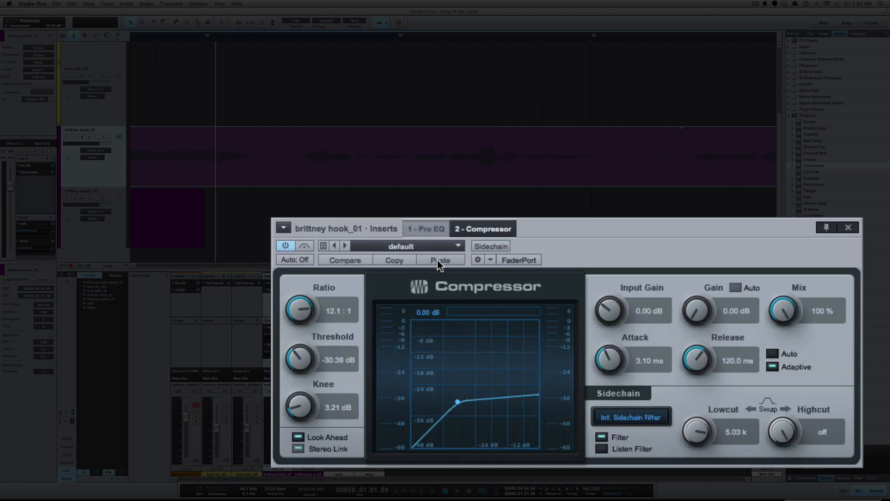
click(849, 228)
Rename the Compressor insert on the hook_01 channel to De-ess
right_click(275, 288)
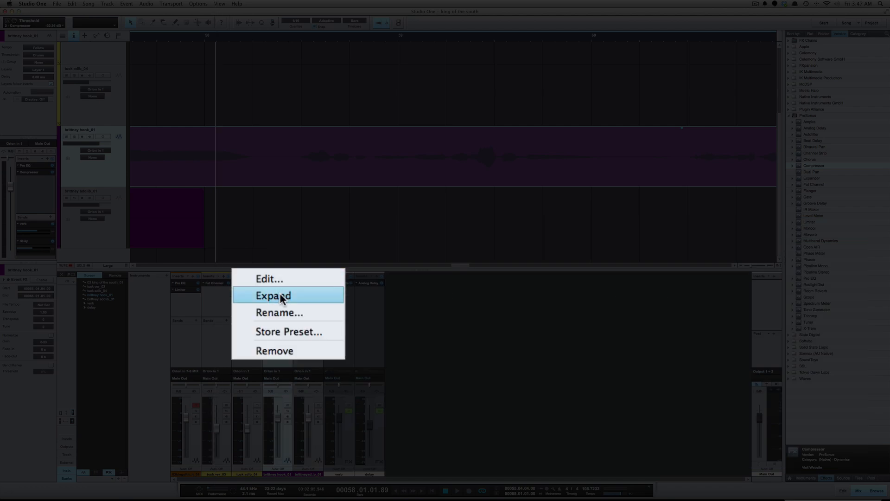
click(280, 312)
text(De-e)
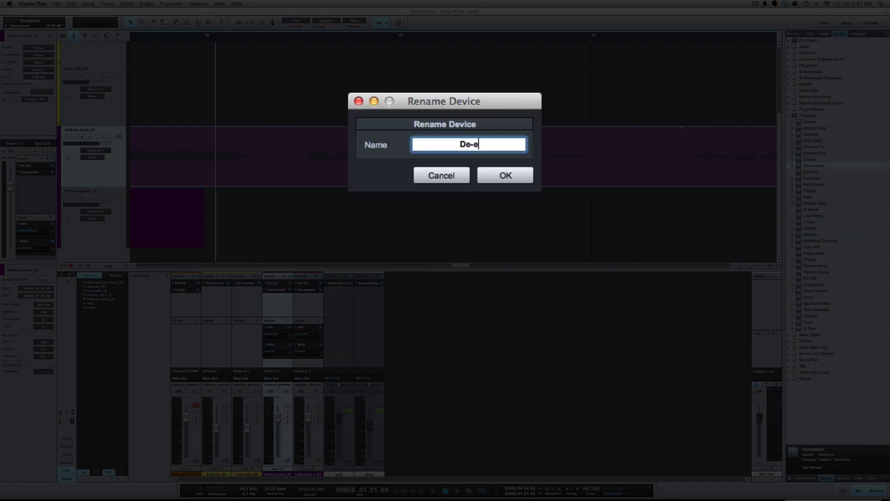
text(sser)
key(Return)
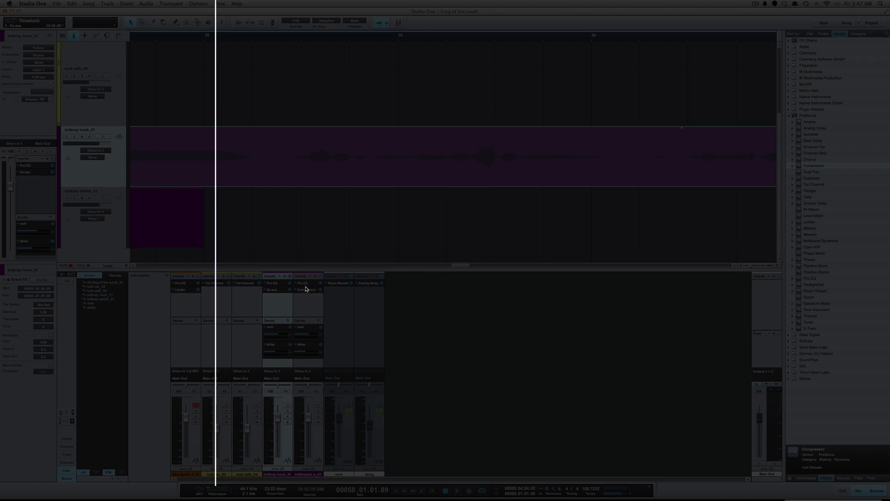
Rename the Compressor insert on the ad-lib vocal channel to De-ess
right_click(305, 289)
click(313, 311)
text(De)
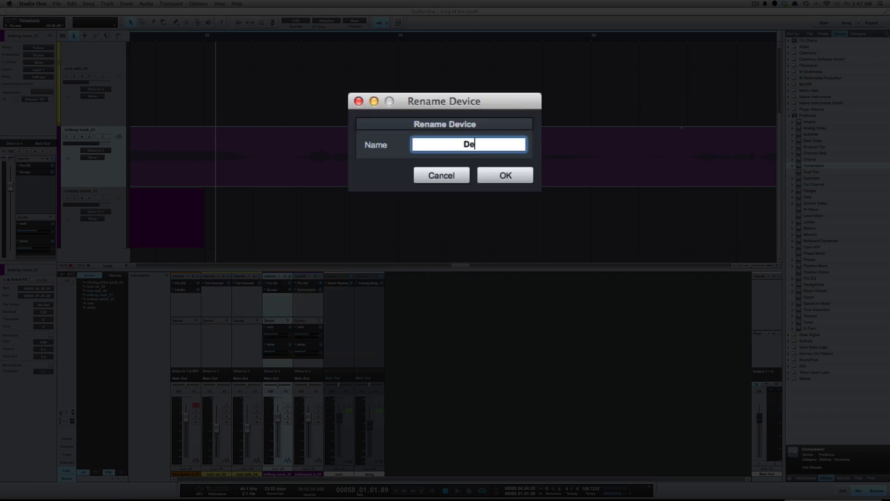
text(-e)
text(sser)
key(Return)
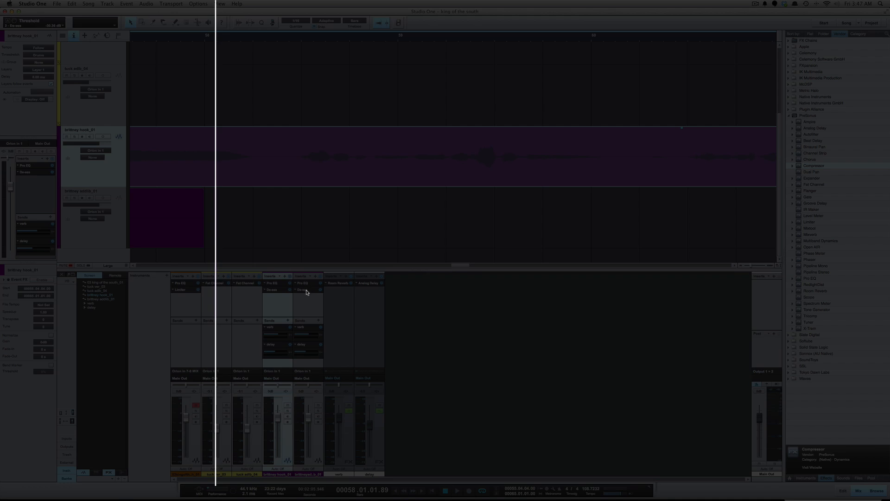
Play back the hook_01 vocal twice to judge the effect of the de-essing
key(w)
key(w)
key(w)
key(w)
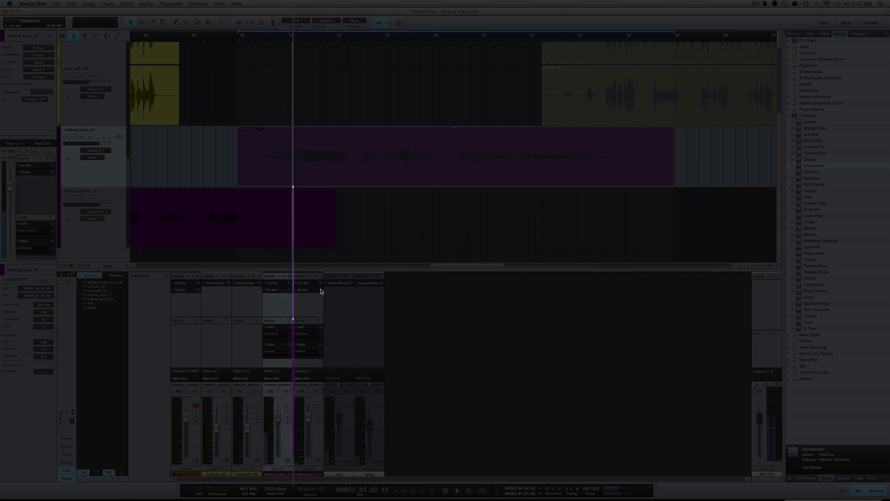
key(space)
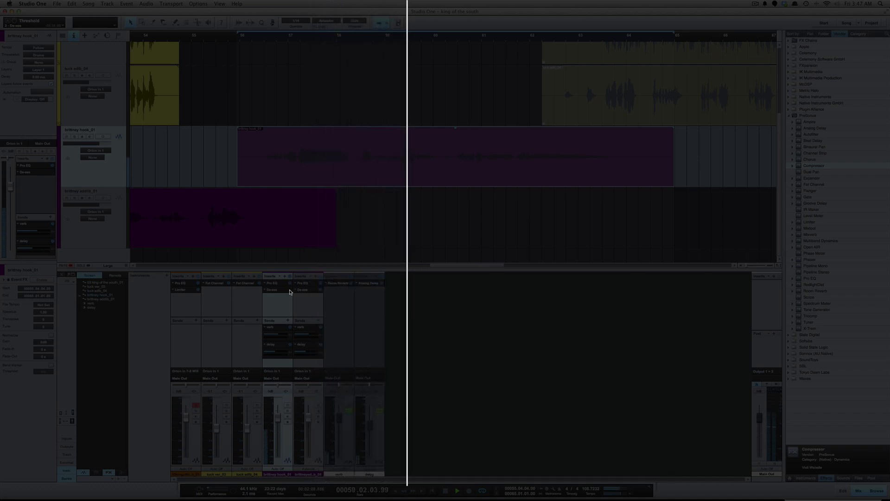
key(space)
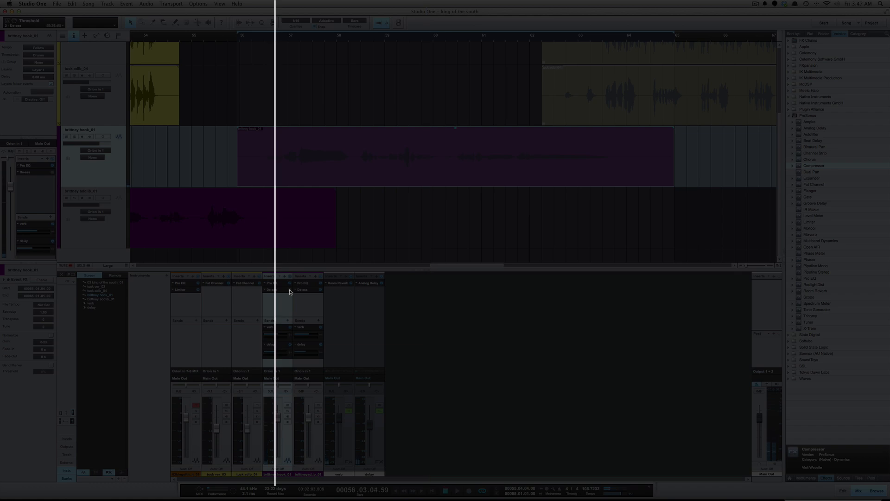
key(space)
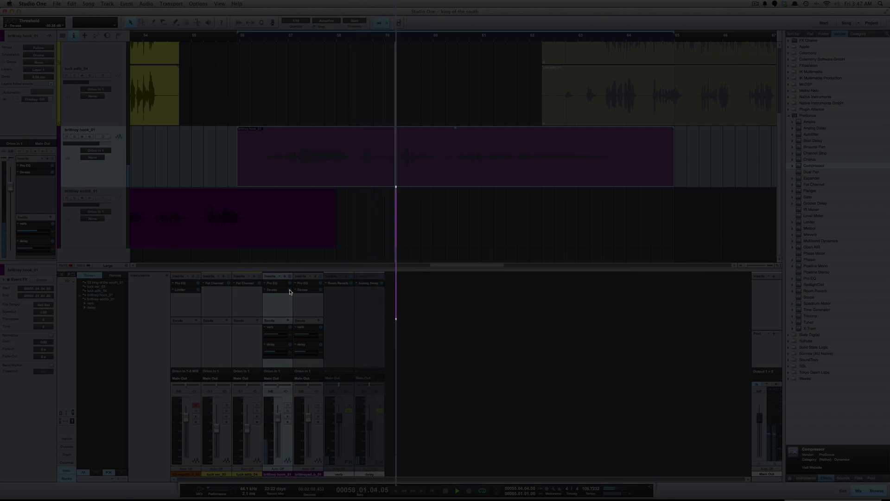
key(space)
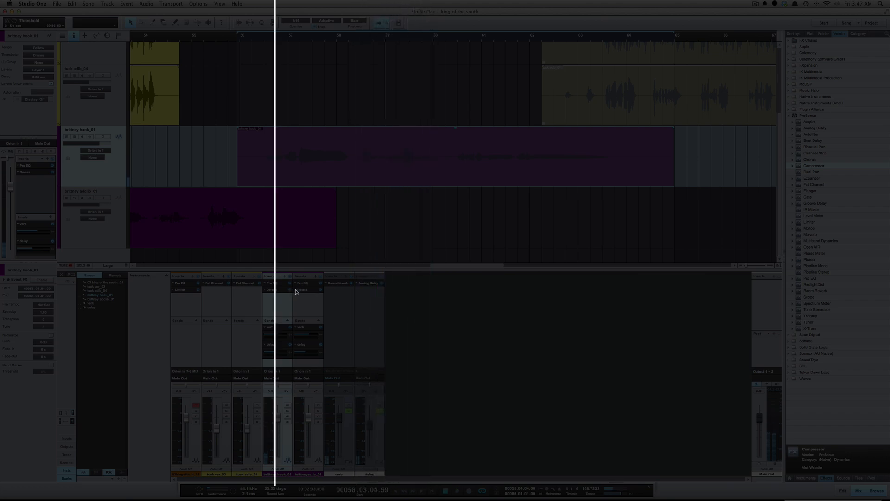
Try a De-ess threshold of -32.28 dB on hook_01 with playback and settle it at -30.60 dB
click(280, 291)
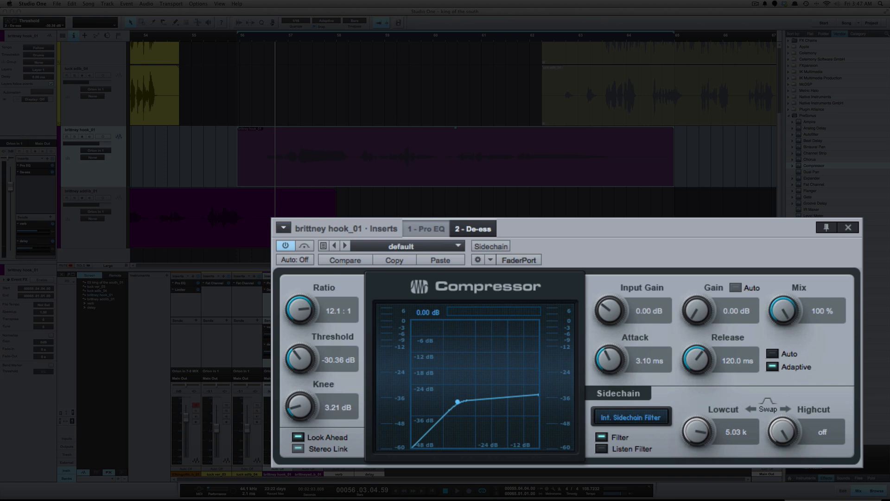
drag(292, 361, 291, 365)
key(space)
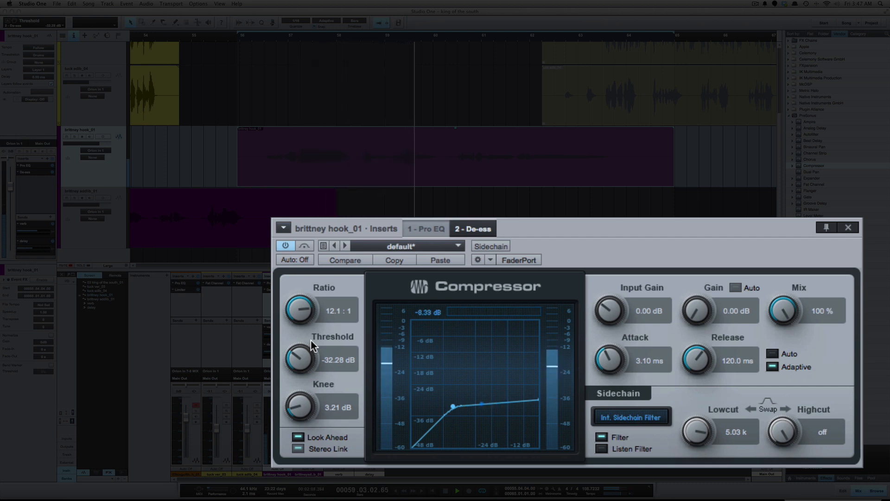
key(space)
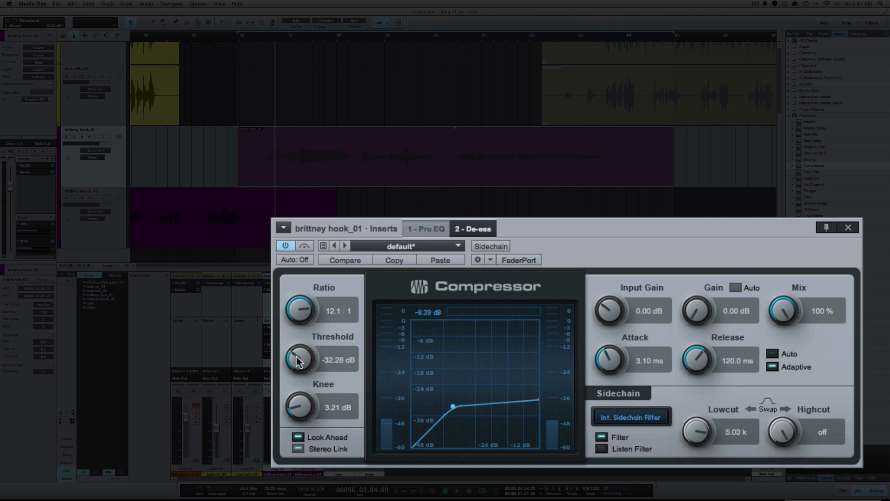
drag(296, 357, 297, 356)
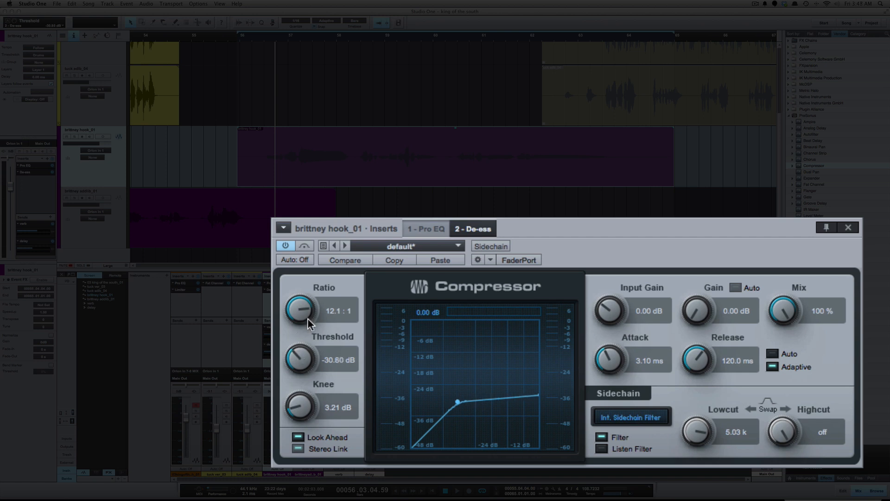
Lower the De-ess ratio on hook_01 to 10.1:1 and check it with playback
drag(293, 309, 292, 318)
key(space)
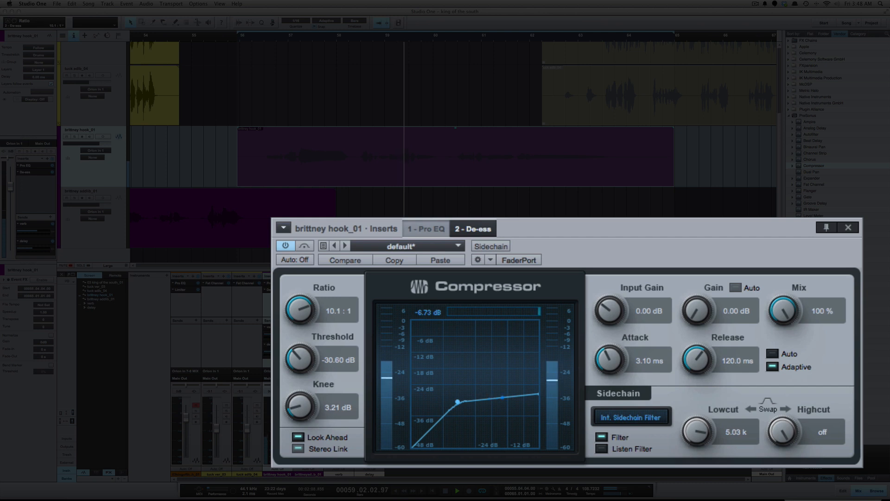
key(space)
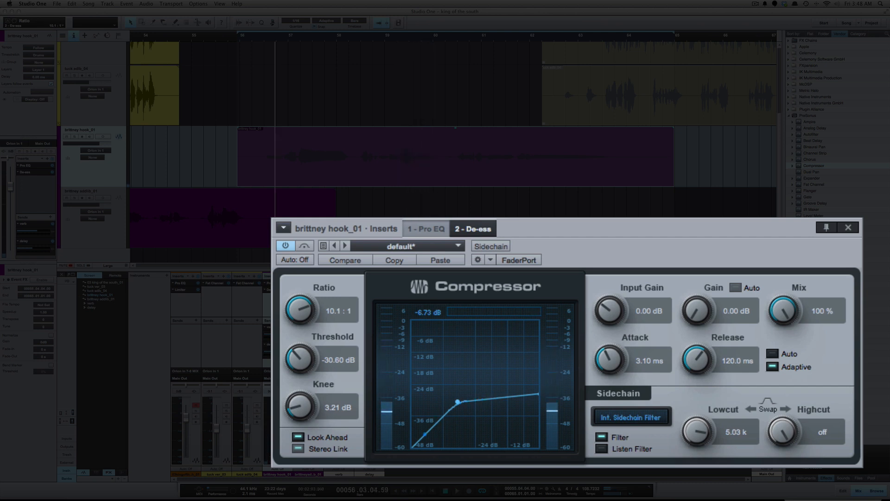
Compare the hook_01 vocal with De-ess bypassed and active during playback, and close the plug-in window
click(304, 247)
key(space)
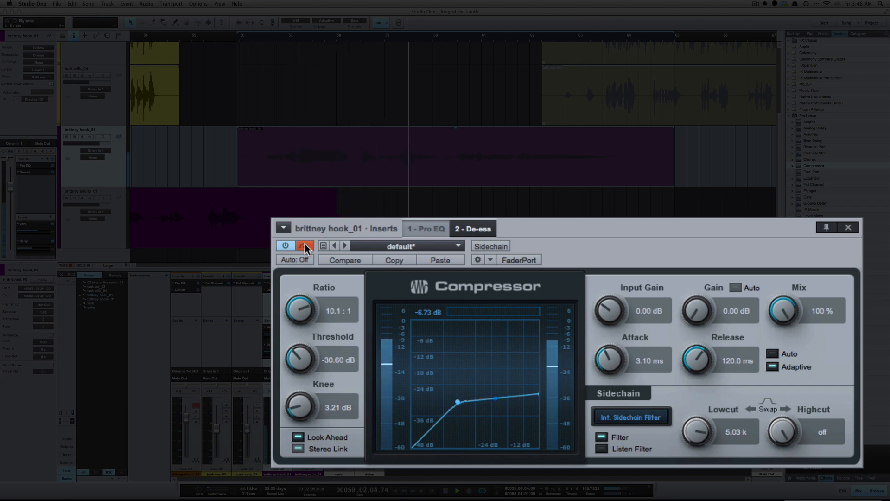
key(space)
click(304, 246)
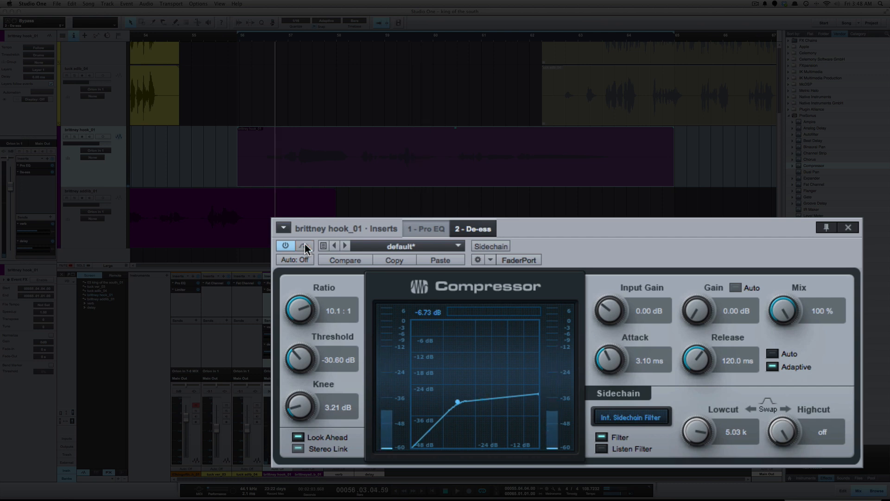
key(space)
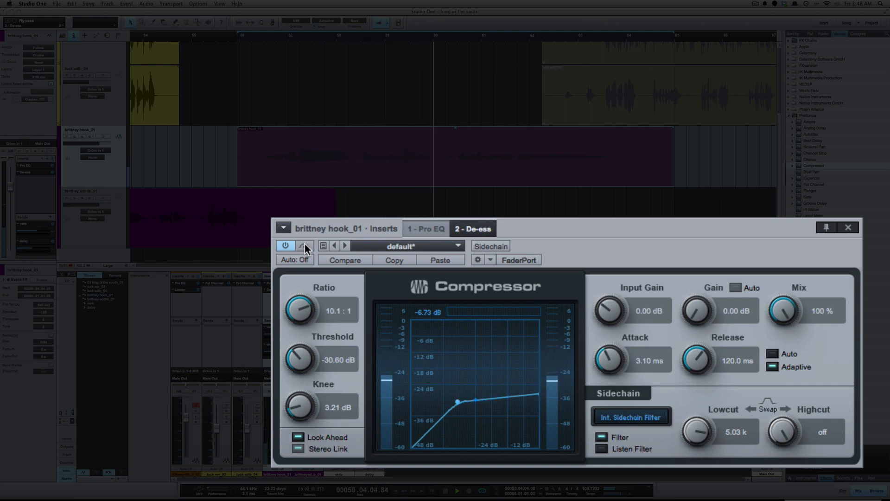
key(space)
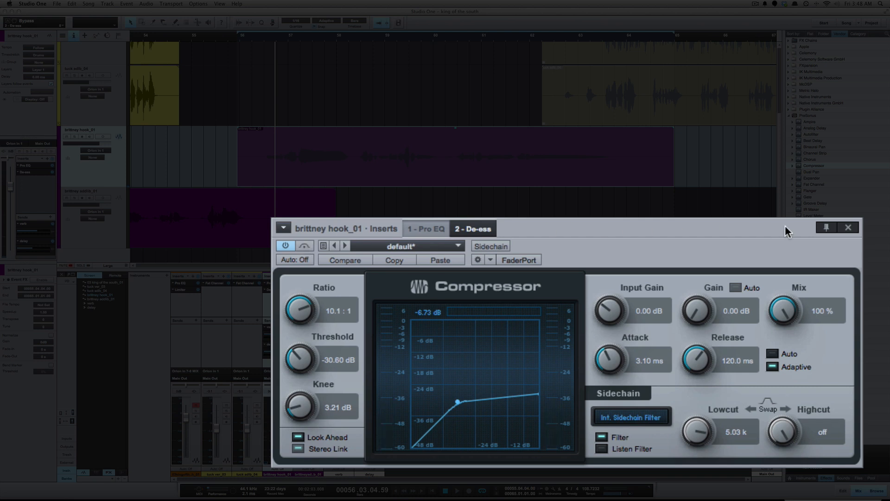
click(848, 228)
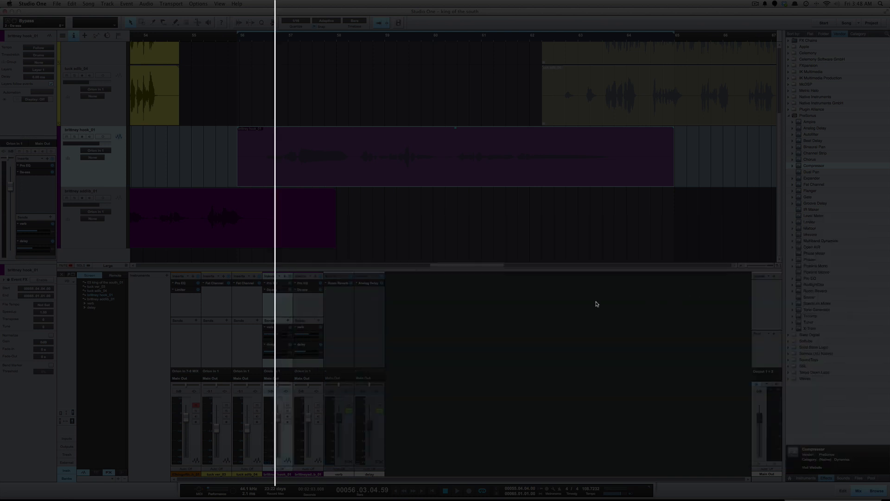
Add a new Compressor after De-ess on the hook_01 channel and open its settings
drag(807, 166, 270, 308)
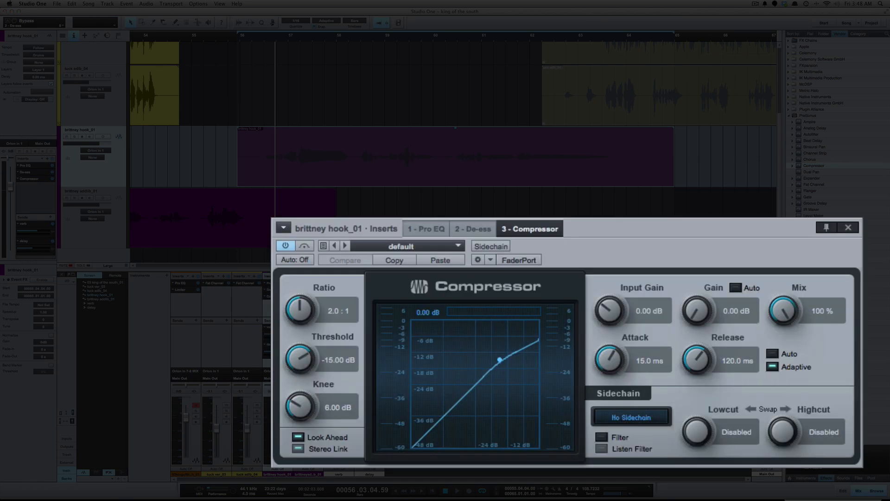
drag(605, 236, 601, 250)
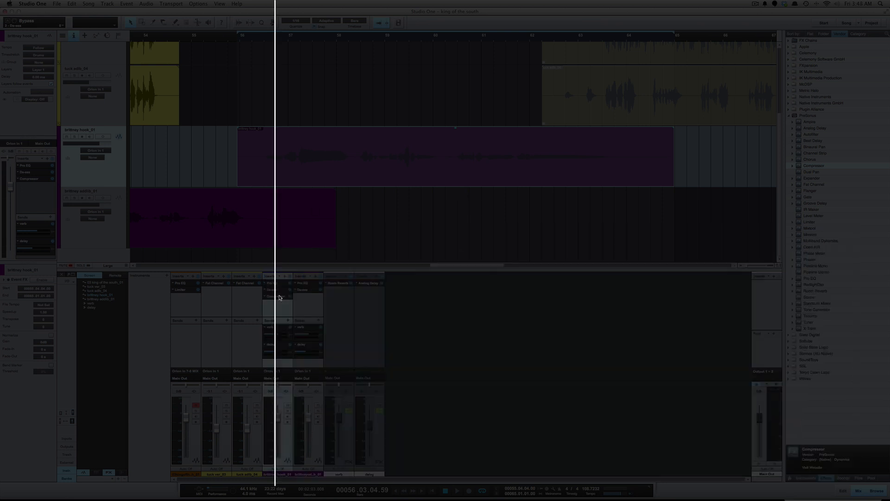
click(280, 297)
double_click(279, 298)
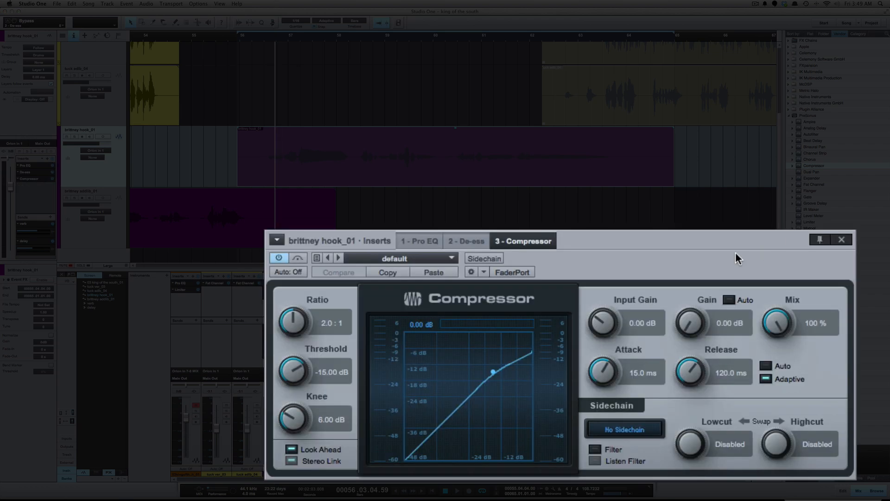
drag(737, 256, 739, 242)
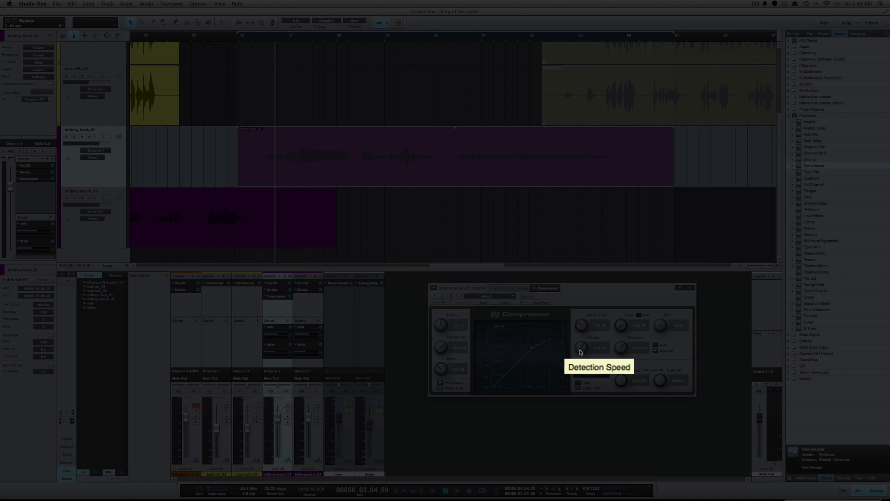
Set the new Compressor's attack to 10.3 ms and release to 162.6 ms, and check it with playback
drag(580, 352, 596, 360)
drag(686, 366, 687, 353)
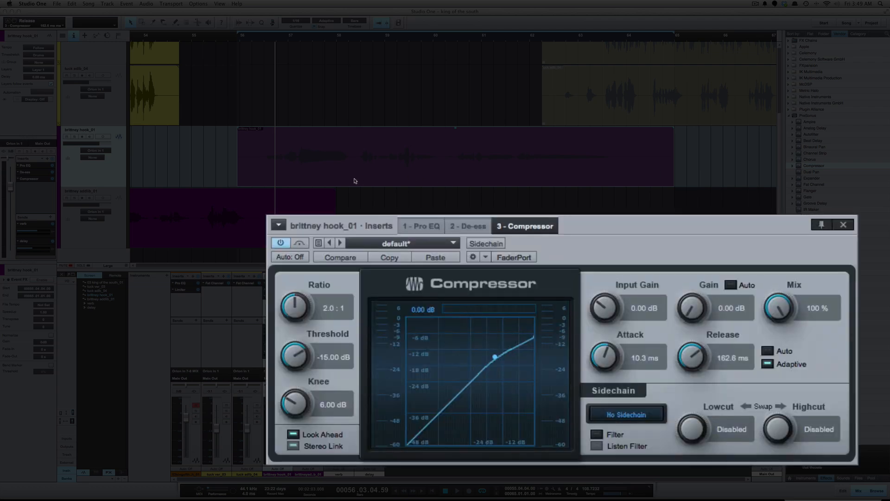
key(space)
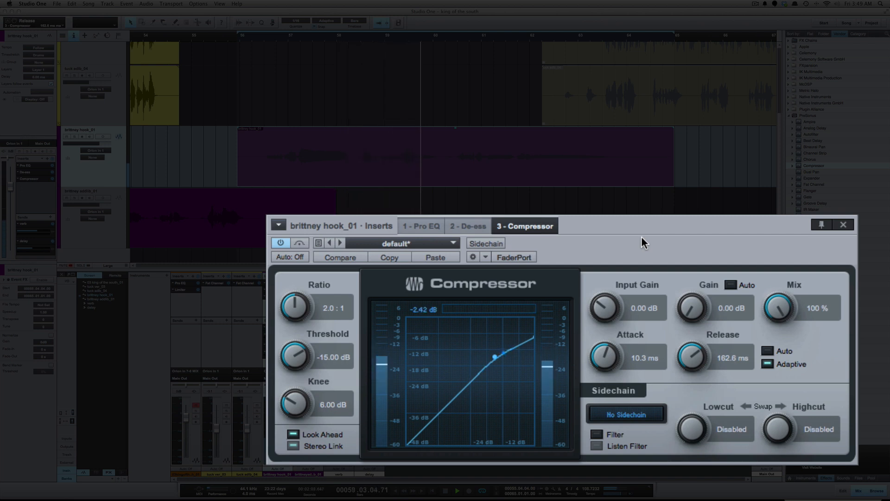
key(space)
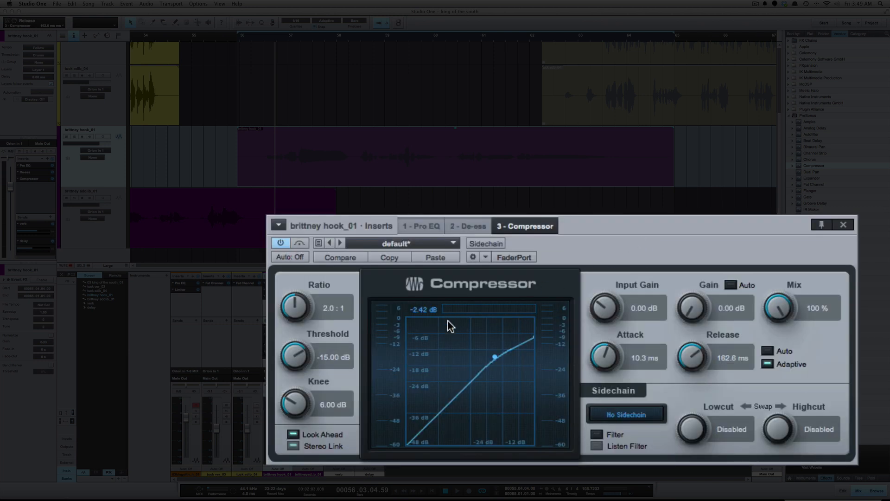
Play the hook_01 vocal from bar 57 and from bar 56 to examine the new Compressor's gain reduction
drag(587, 248, 588, 257)
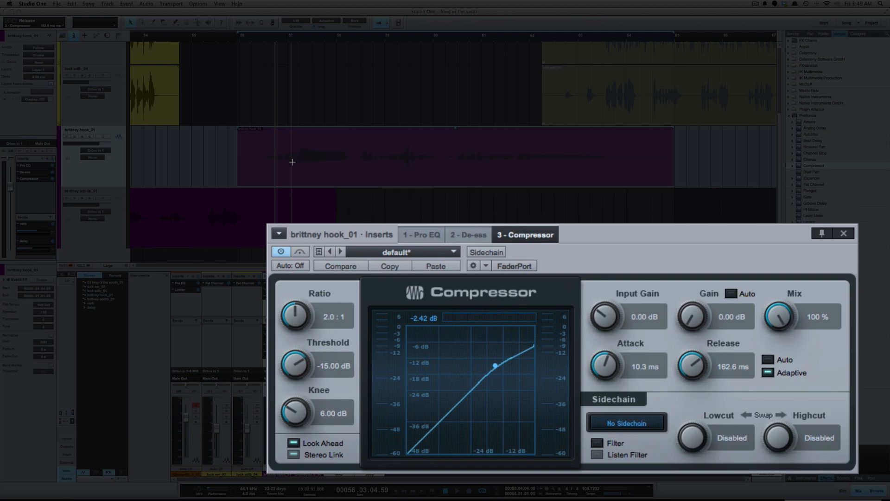
click(293, 164)
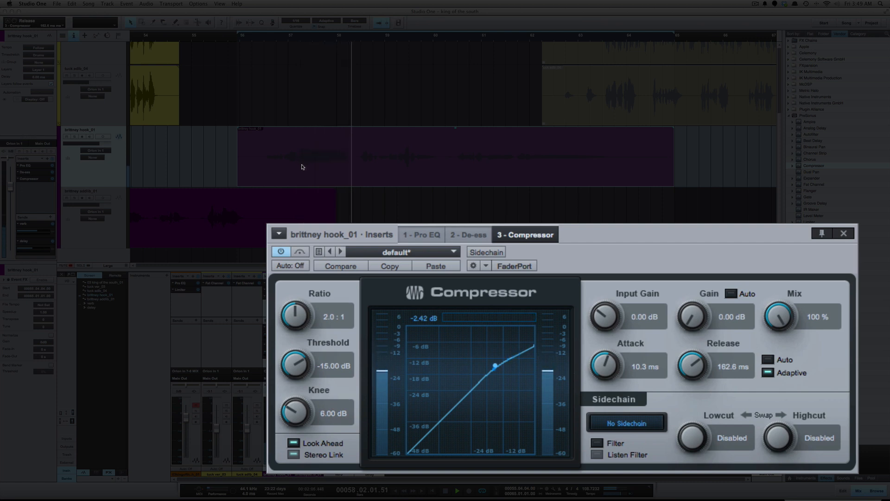
key(space)
click(260, 154)
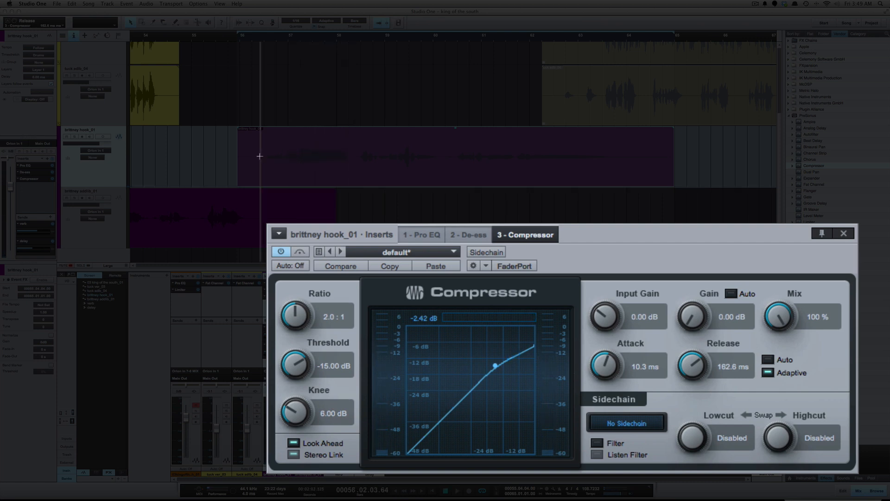
key(space)
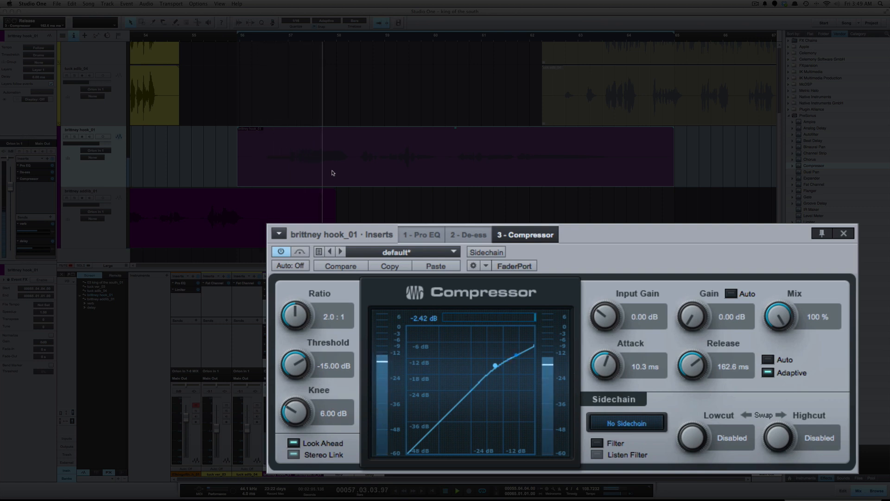
key(space)
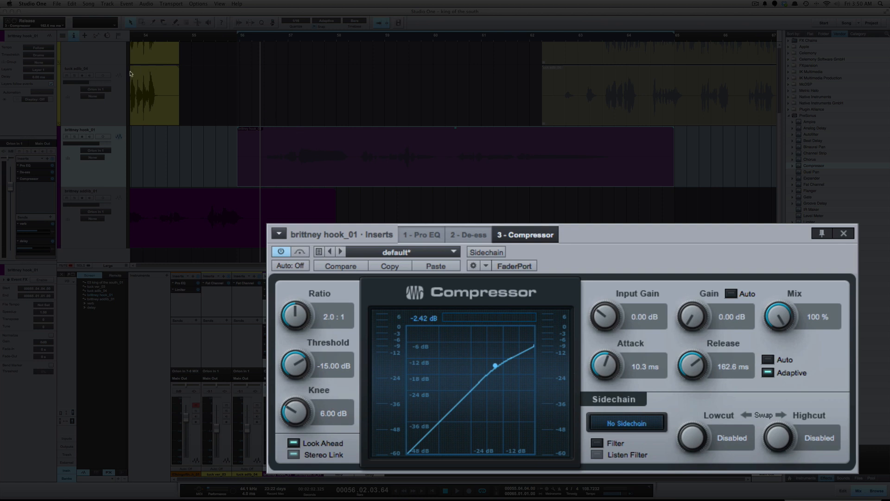
Lower the hook_01 Compressor's threshold to -20.04 dB while playing the vocal from bar 56
scroll(239, 98, up, 3)
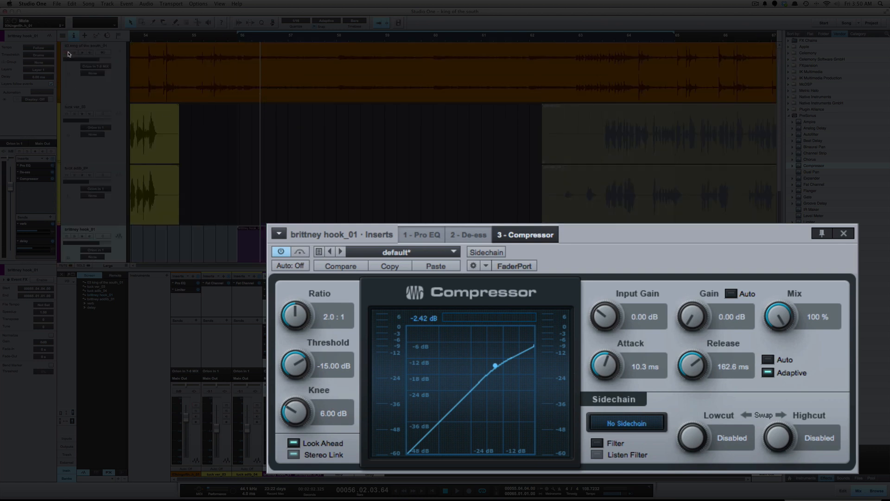
scroll(306, 144, down, 3)
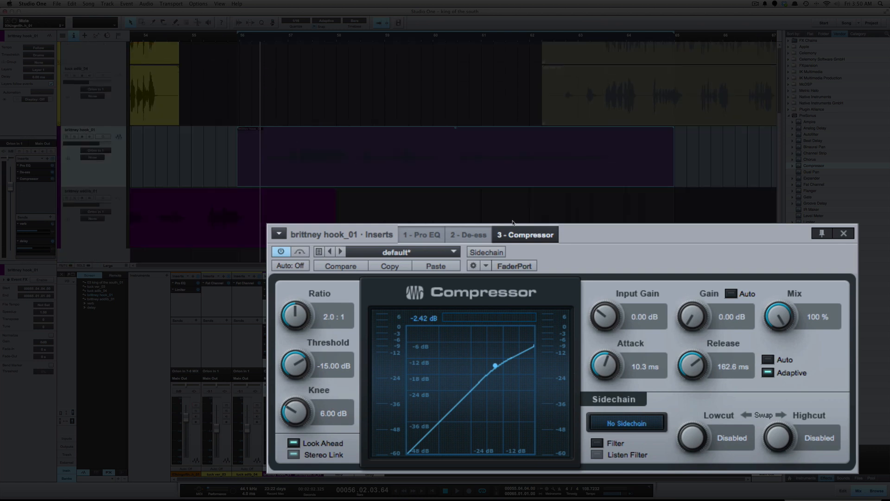
drag(613, 238, 586, 229)
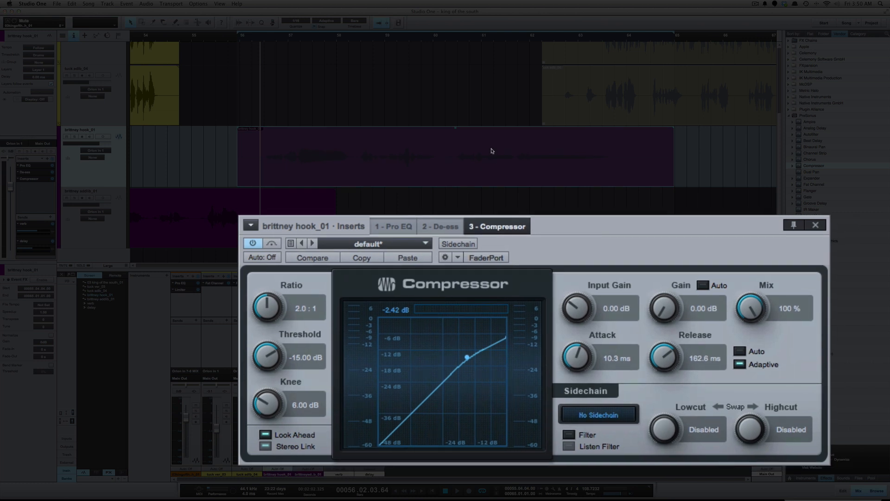
key(space)
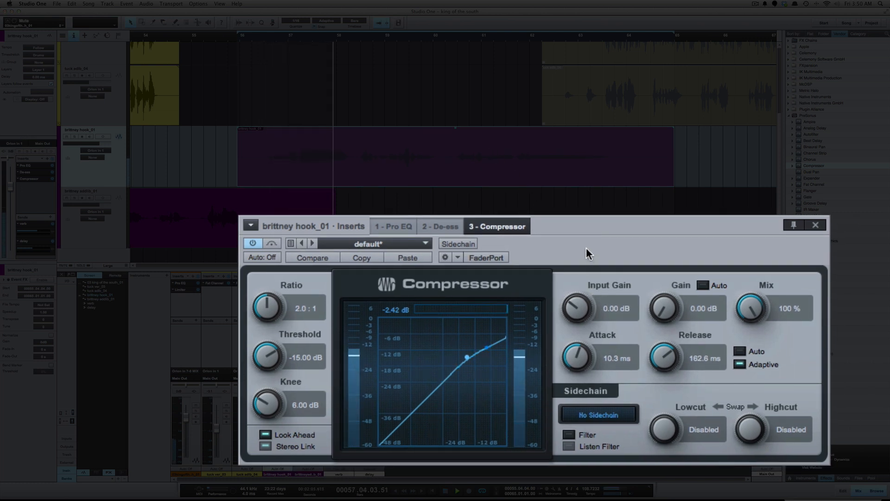
drag(587, 252, 586, 256)
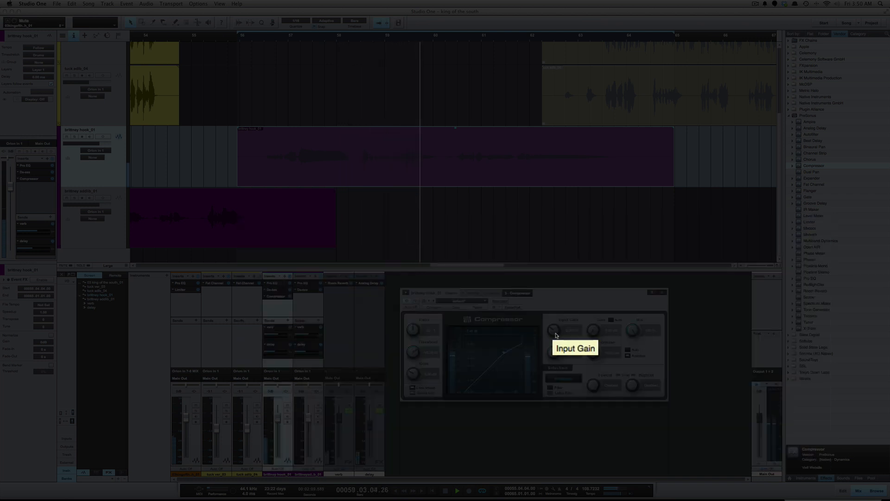
drag(413, 351, 411, 355)
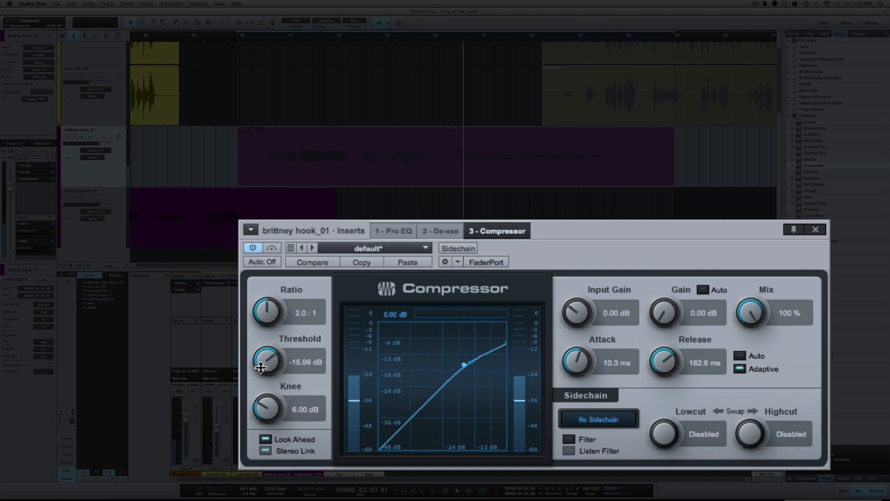
drag(261, 369, 260, 376)
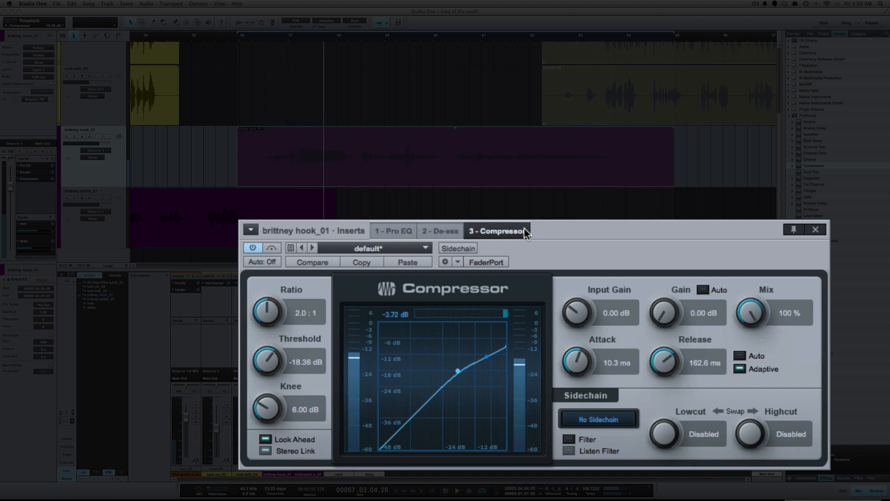
drag(267, 358, 271, 366)
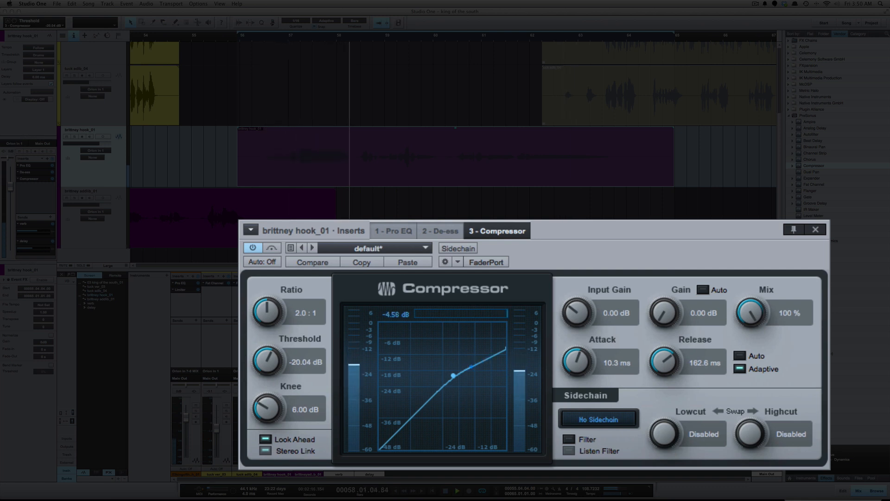
key(space)
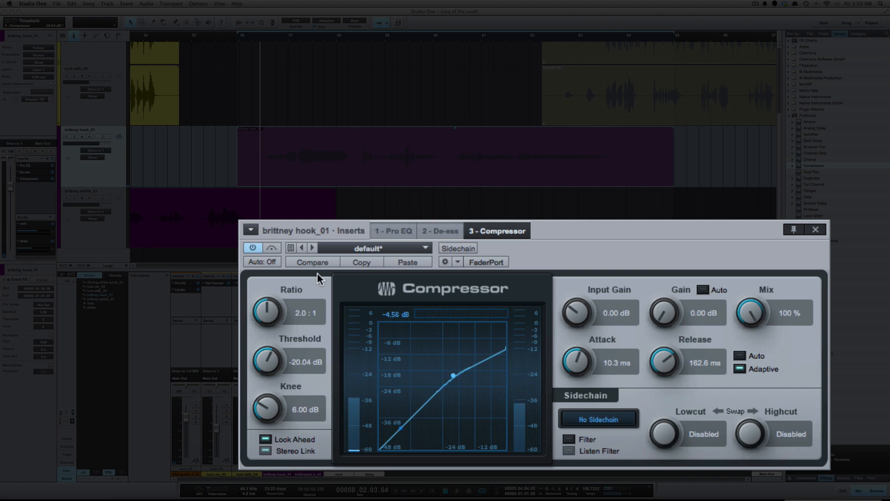
Set the Compressor's ratio to 4.0:1, knee to 2.92 dB and threshold to -18.36 dB, and check them with playback
drag(268, 311, 267, 303)
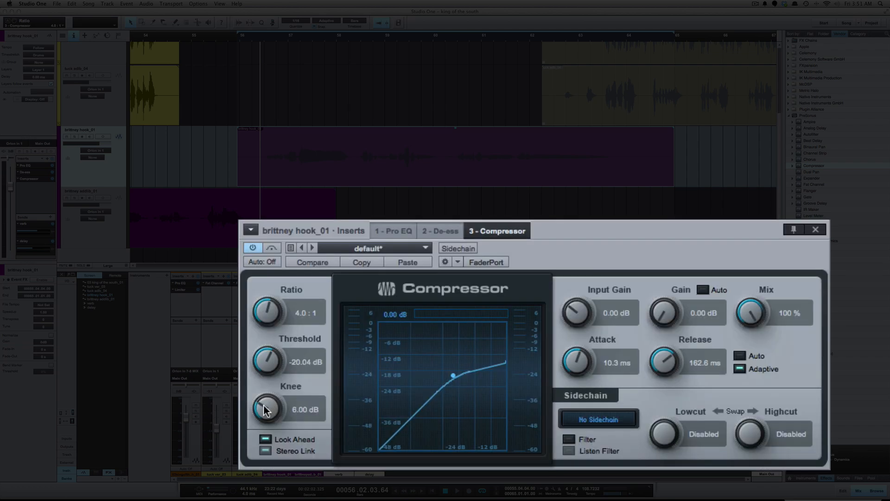
drag(266, 409, 258, 423)
drag(267, 365, 265, 358)
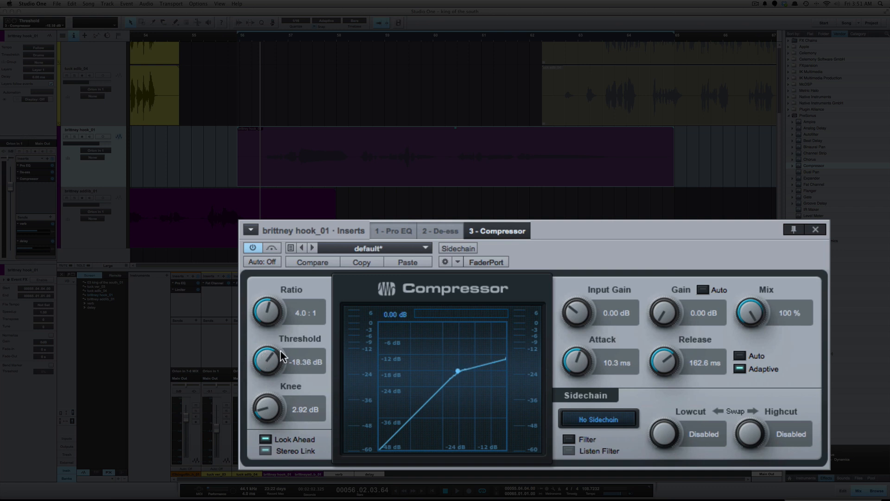
key(space)
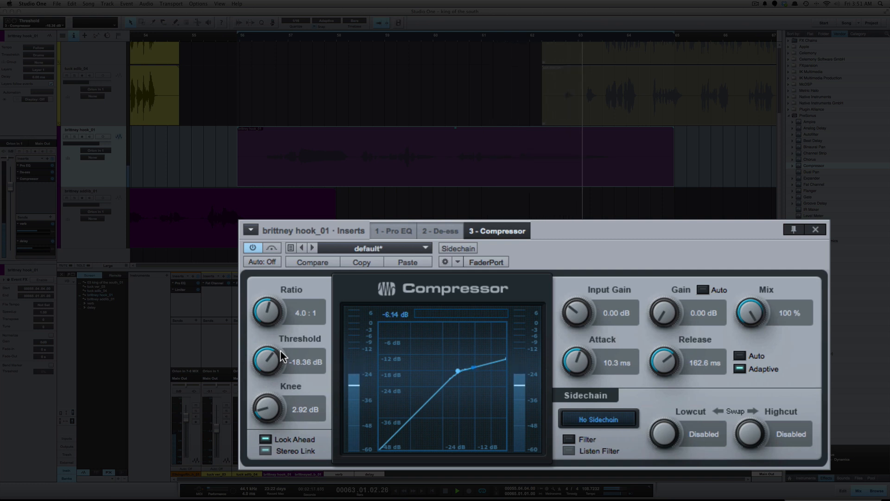
key(space)
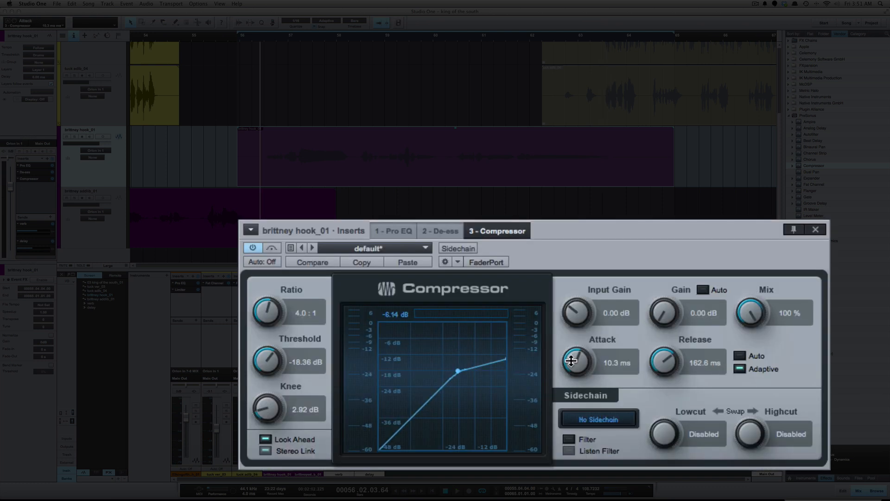
Shorten the Compressor's attack to 5.10 ms and play the hook_01 vocal from bar 56 to check it
drag(571, 366, 568, 367)
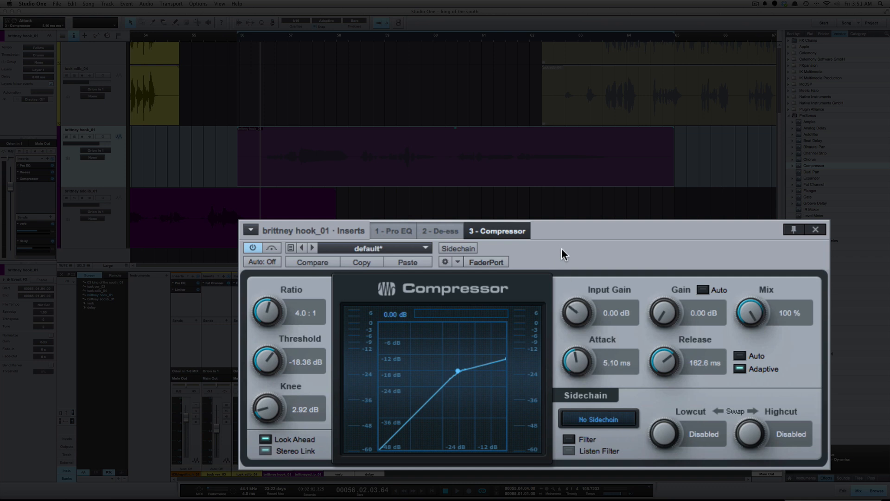
drag(582, 258, 582, 275)
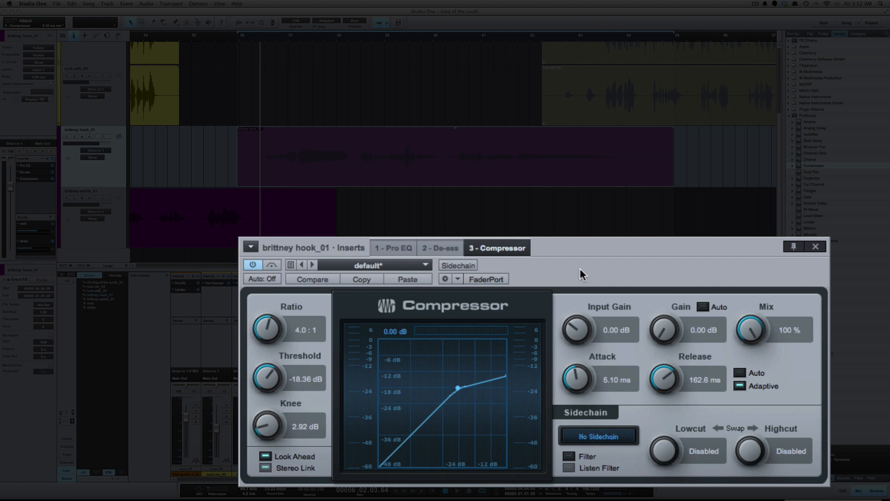
key(space)
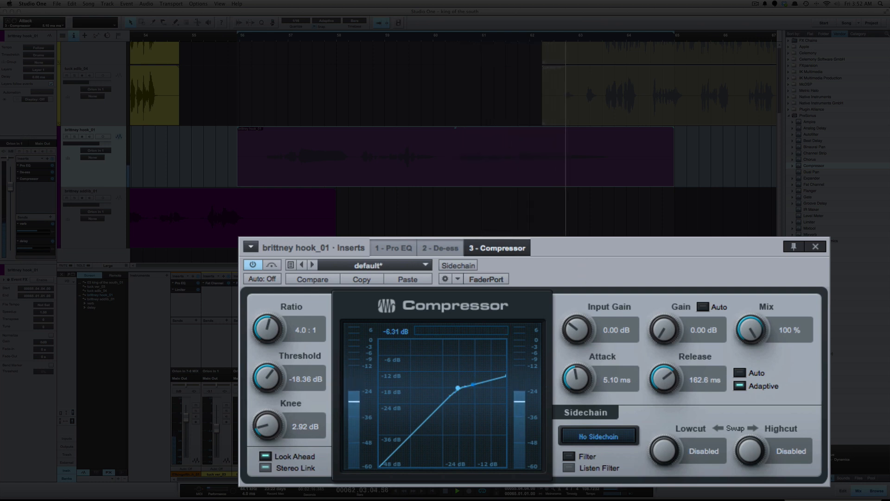
key(space)
Play the later hook_01 clip from bar 80 and from the end of bar 87 to examine the gain reduction
scroll(501, 220, right, 15)
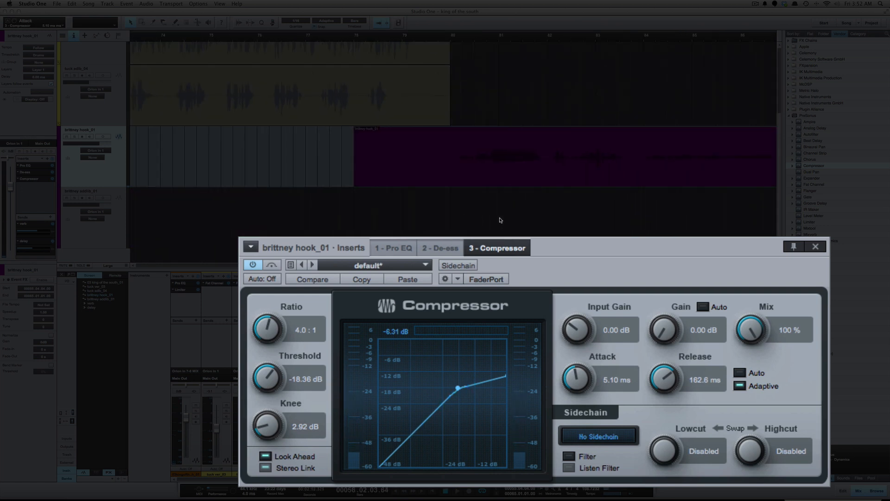
scroll(501, 220, right, 8)
scroll(501, 220, up, 2)
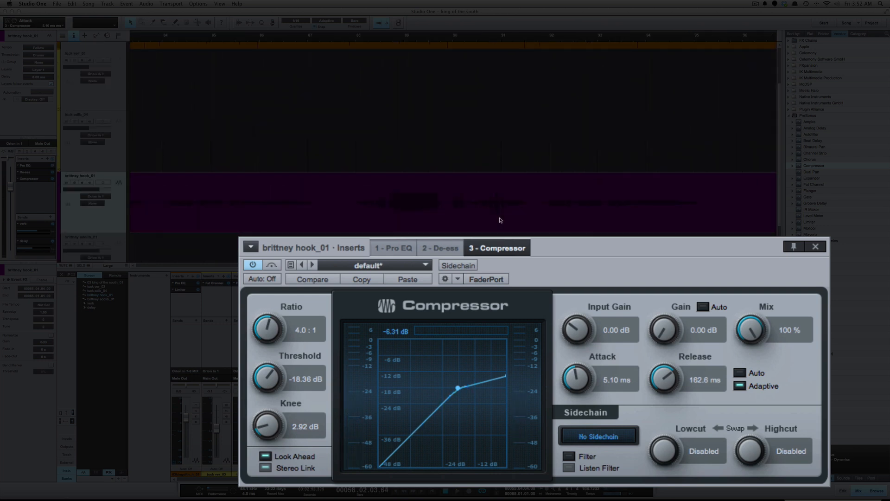
scroll(486, 220, down, 3)
click(216, 205)
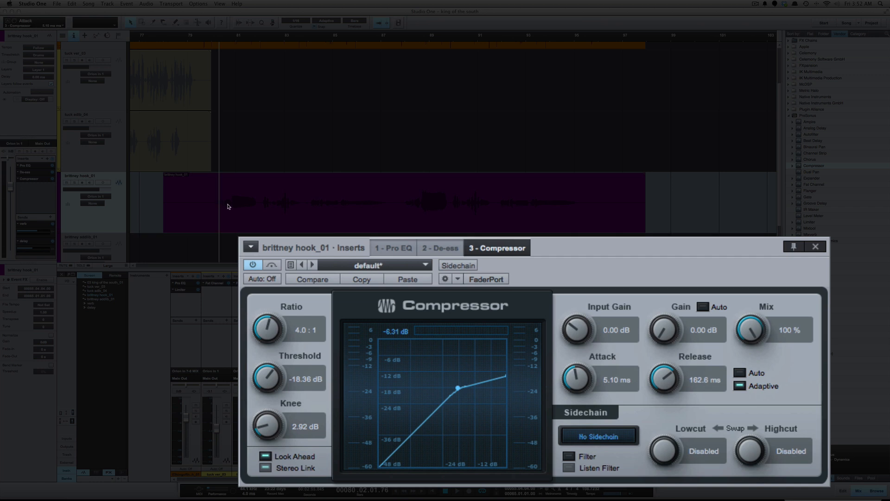
key(space)
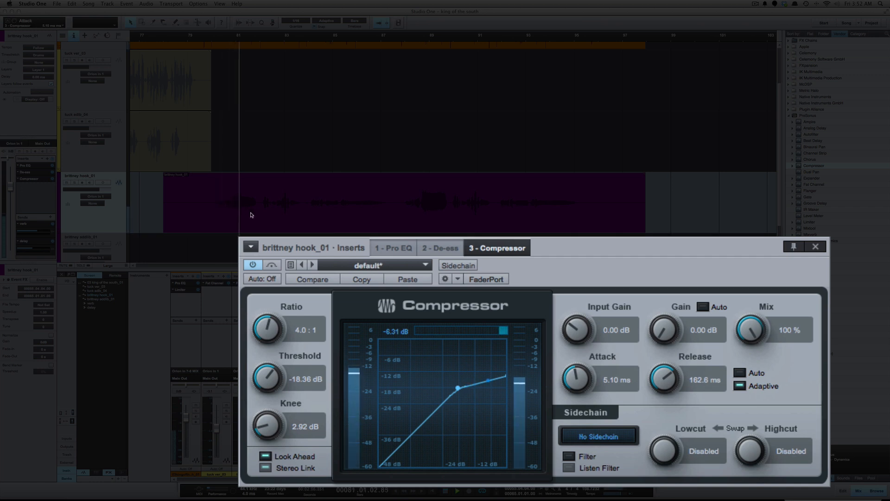
click(403, 203)
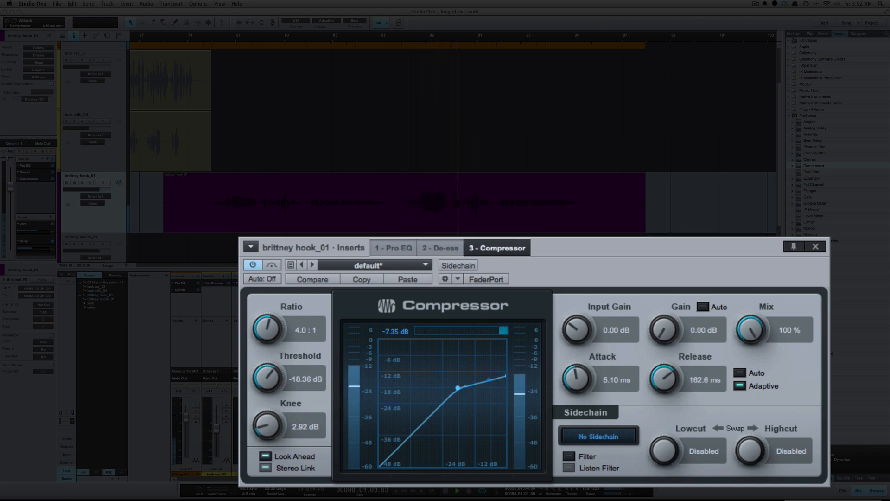
key(space)
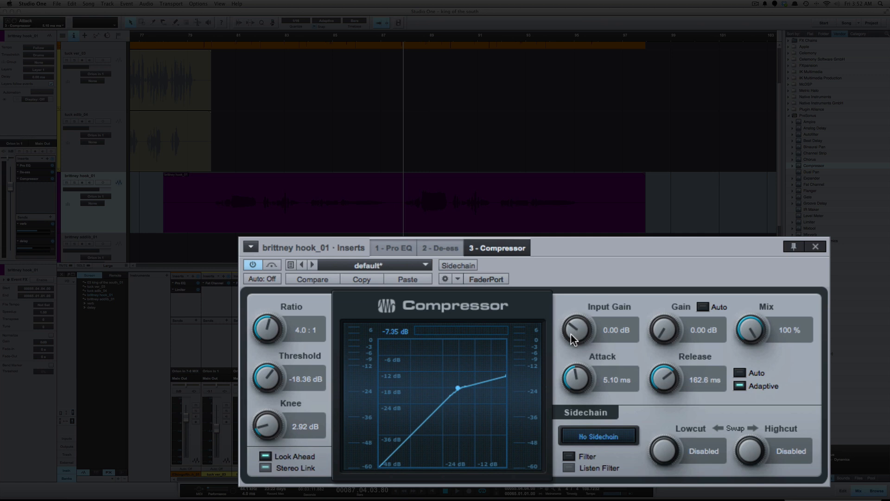
Raise the Compressor's input gain to 3.99 dB and audition the hook_01 vocal from the end of bar 87
drag(571, 335, 570, 327)
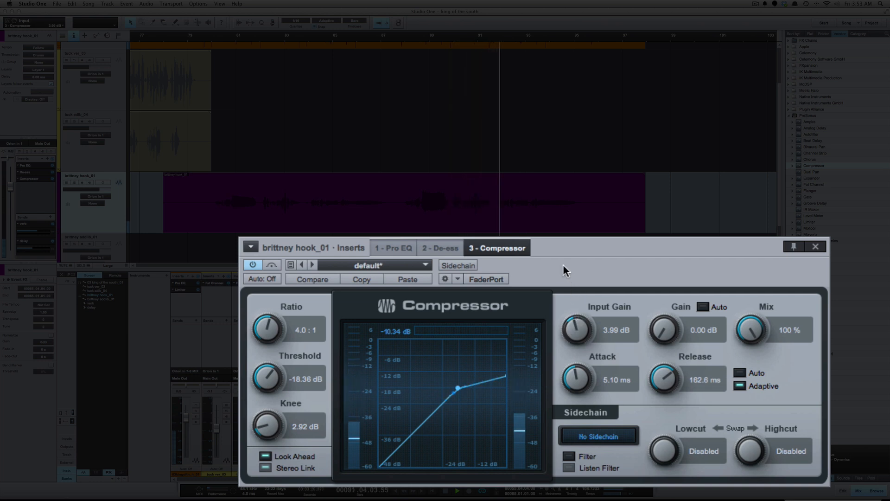
key(space)
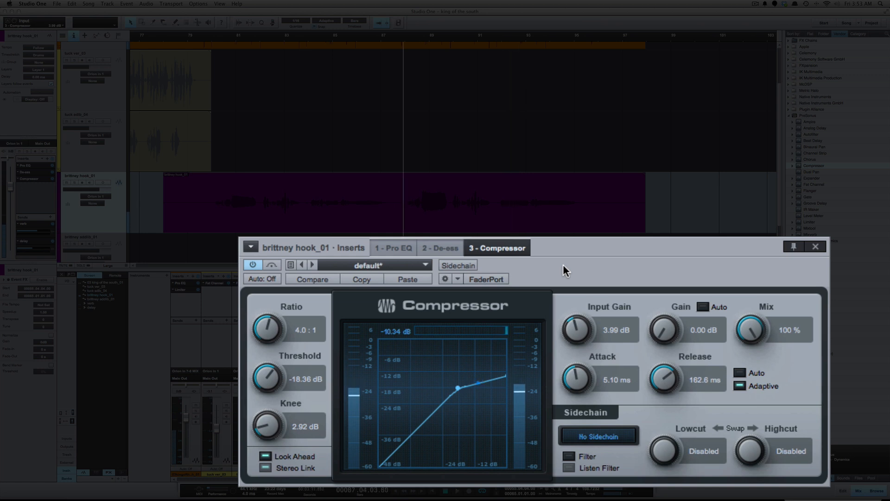
key(space)
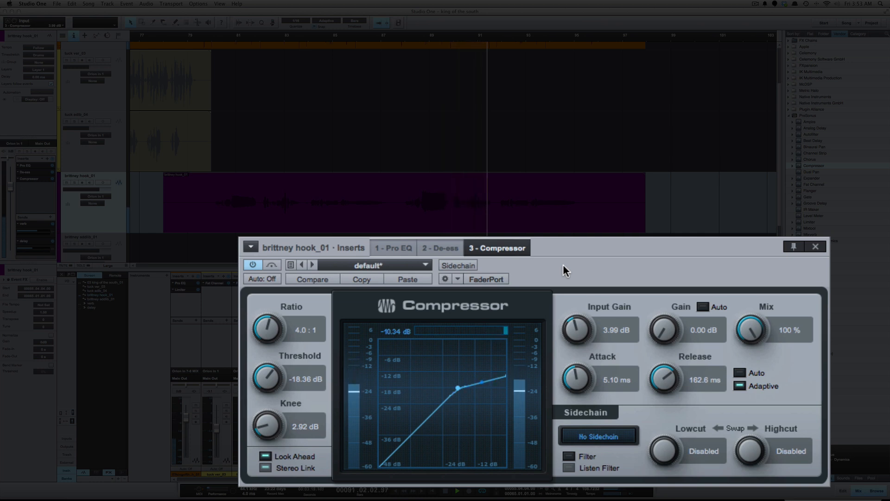
key(space)
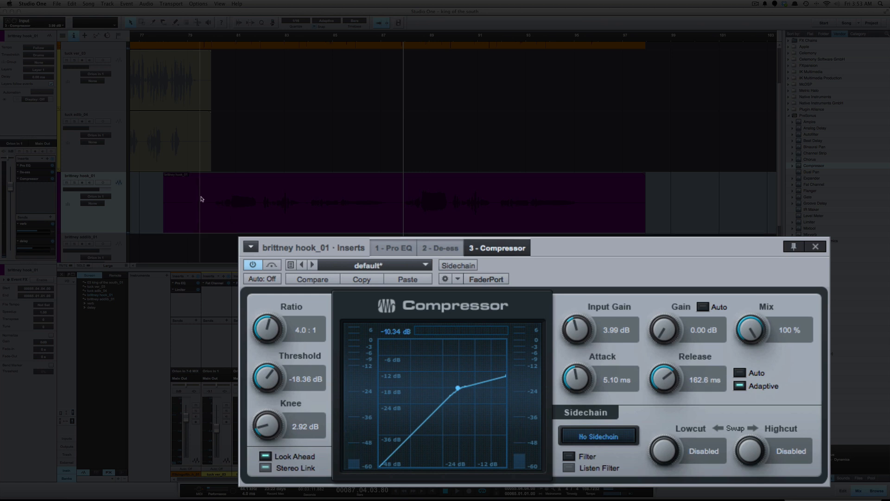
Try a makeup gain of 6.00 dB on the Compressor and audition the hook_01 clip from bar 79
click(201, 200)
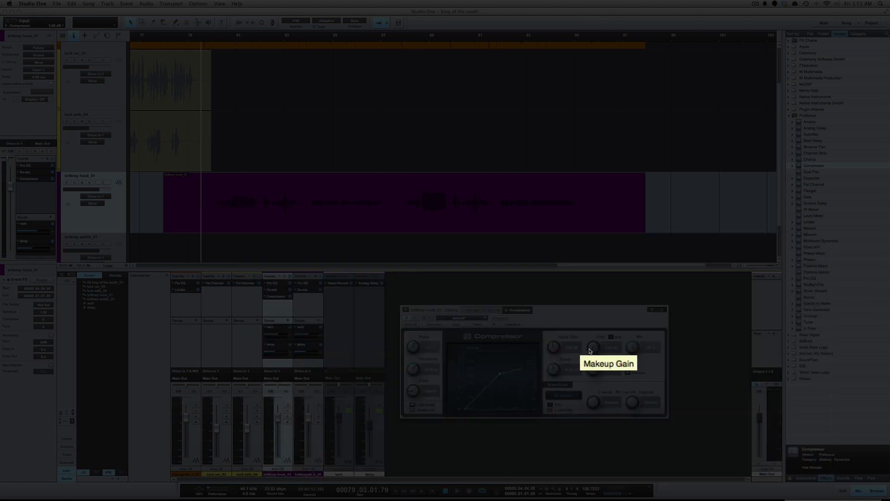
drag(589, 349, 586, 343)
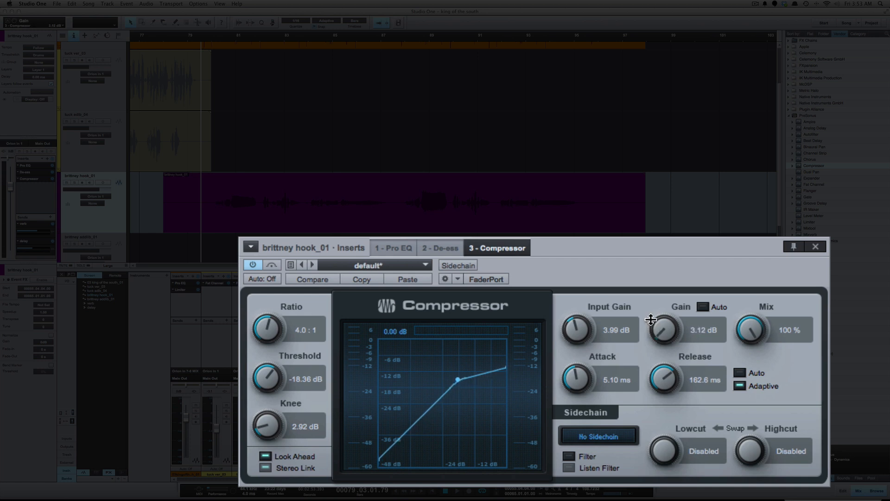
drag(651, 319, 655, 320)
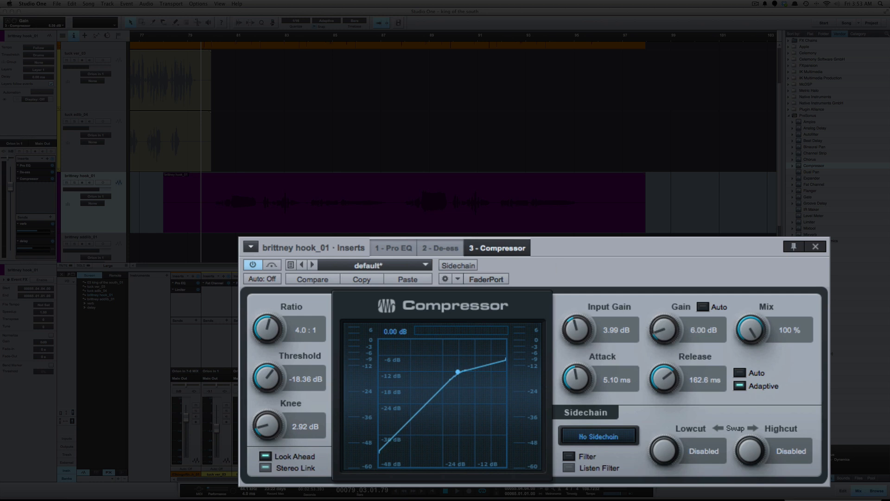
key(space)
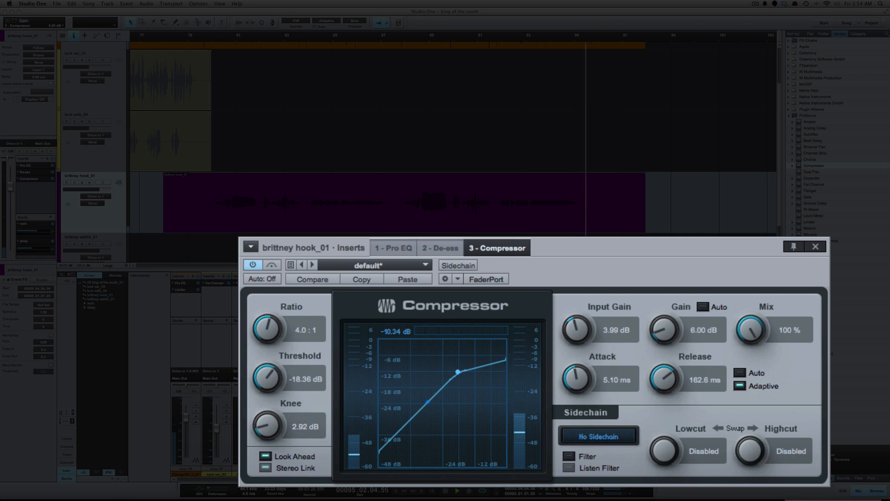
key(space)
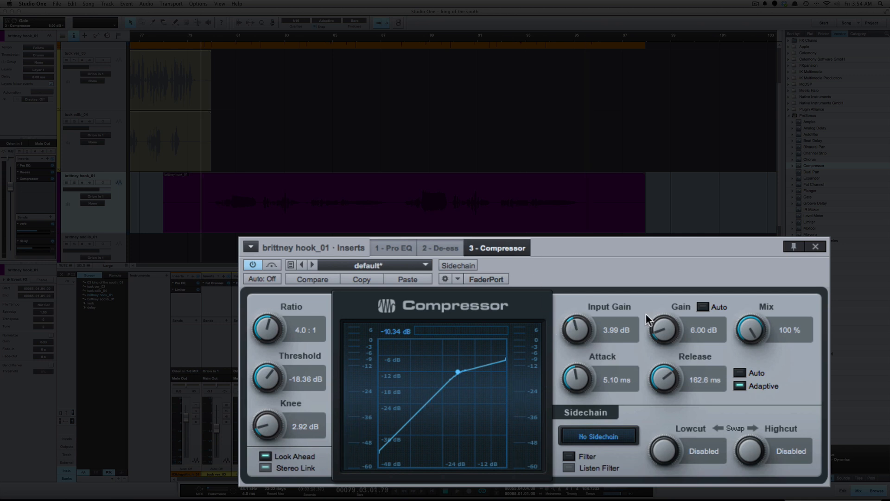
Set the Compressor's makeup gain to 3.12 dB and play the hook_01 clip from bar 79 to check the level
drag(653, 334, 652, 342)
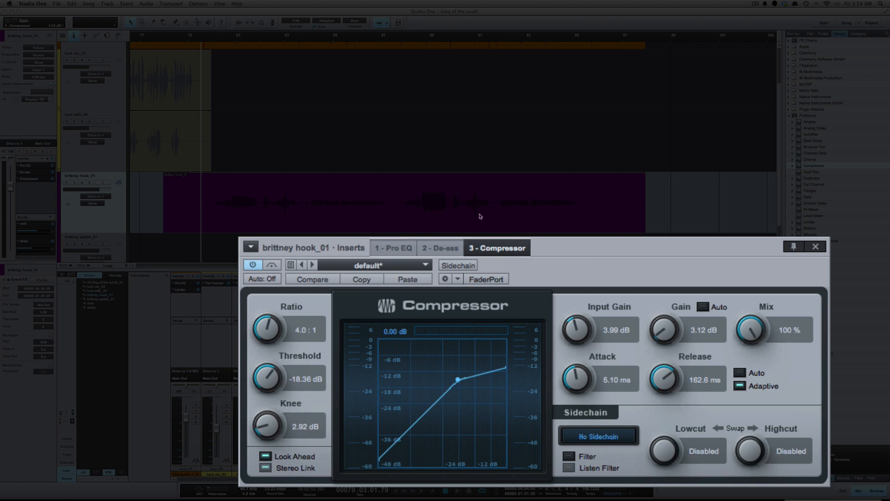
key(space)
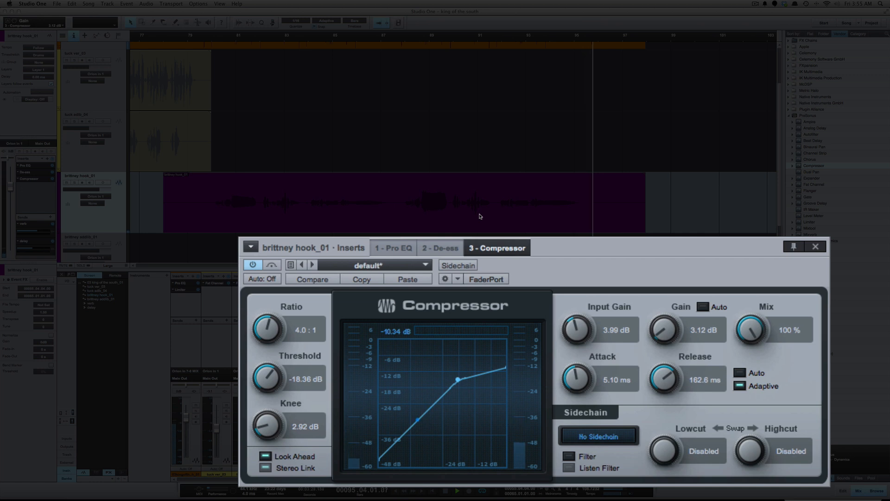
key(space)
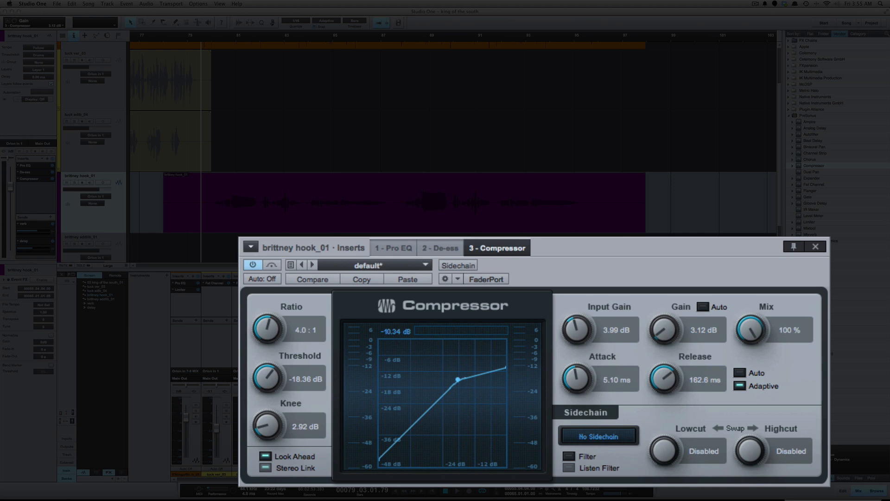
scroll(384, 215, left, 10)
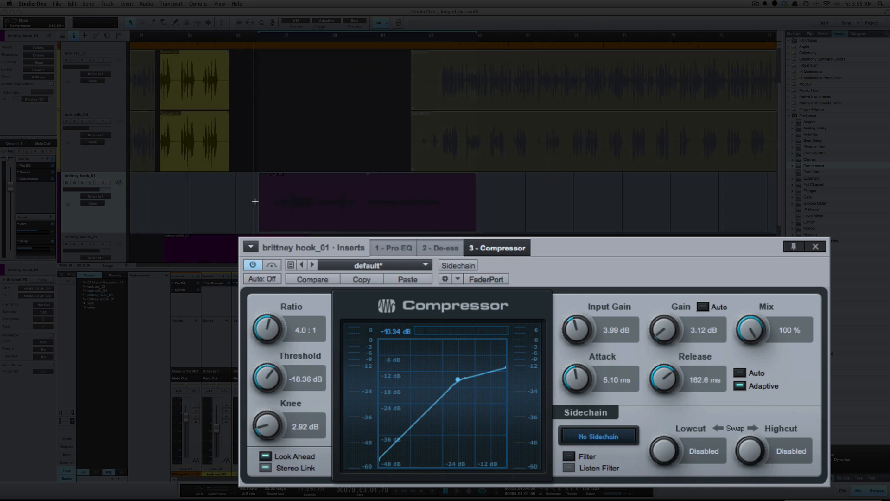
Play the song from the end of bar 51 with the addlib_01 track's Compressor shown to examine its gain reduction
click(255, 203)
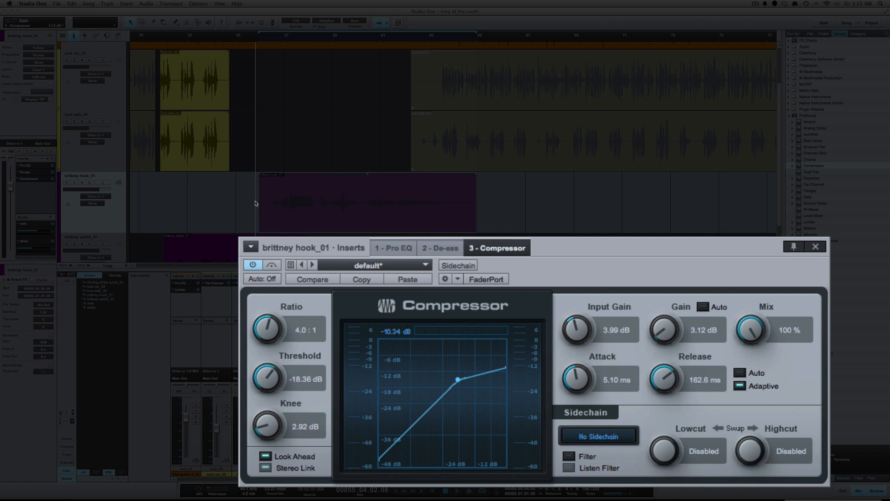
key(e)
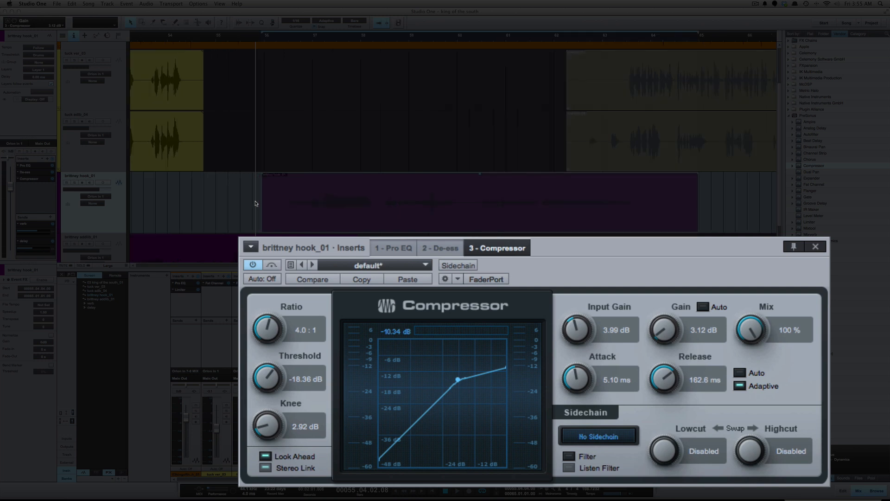
scroll(255, 203, left, 4)
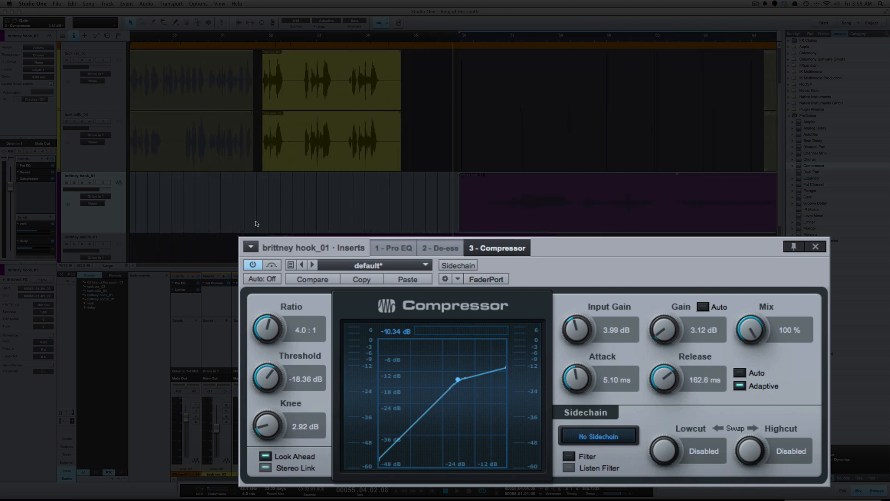
click(269, 217)
click(260, 219)
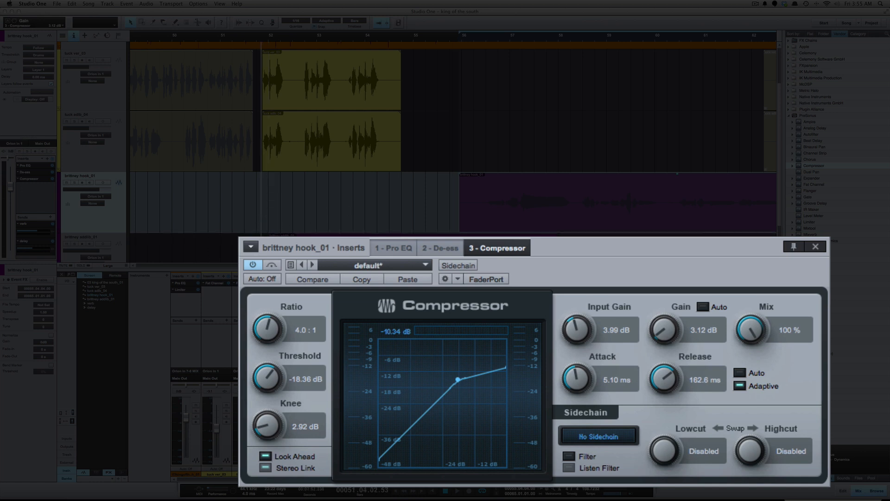
key(Down)
key(space)
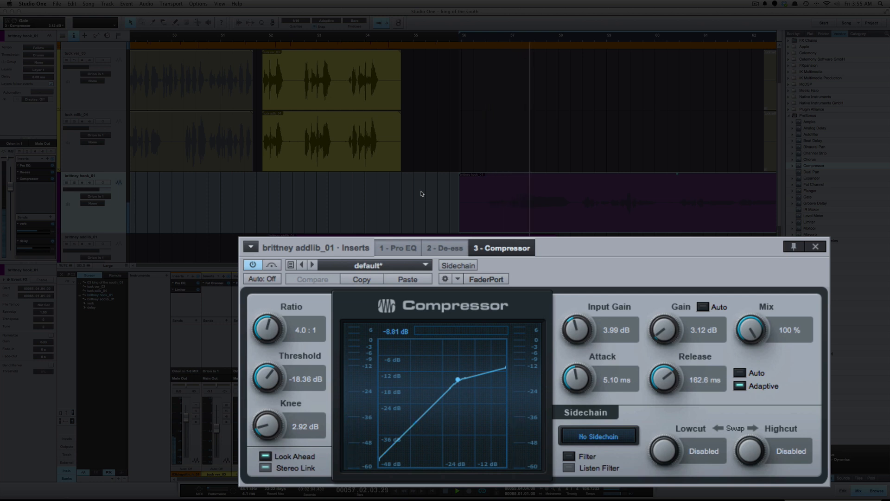
Show the hook_01 track's Compressor and replay the section from the end of bar 51 to check the vocal's level
double_click(276, 295)
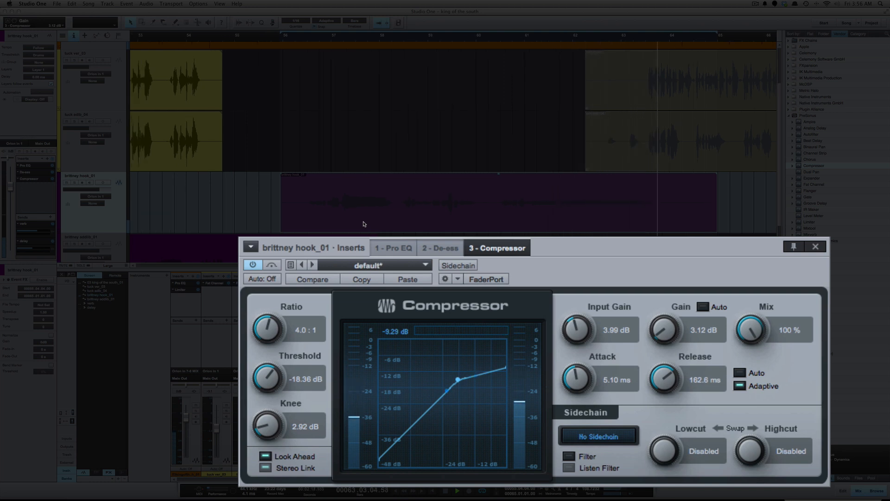
key(space)
key(space)
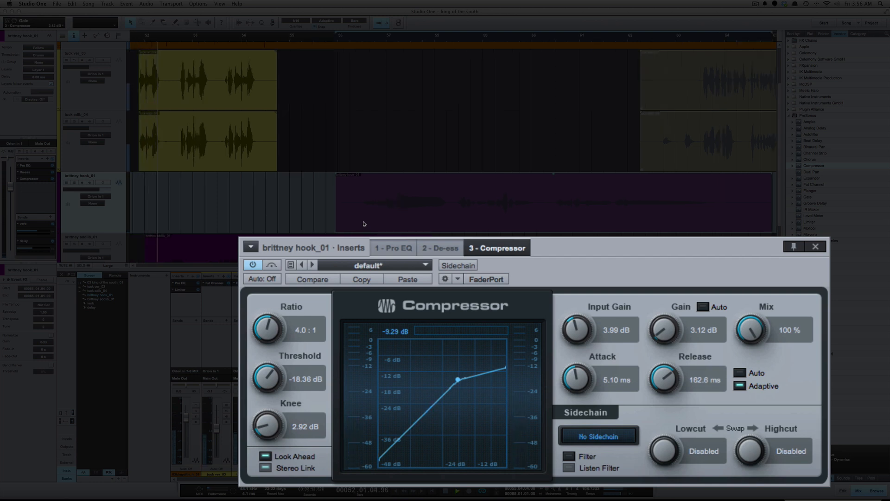